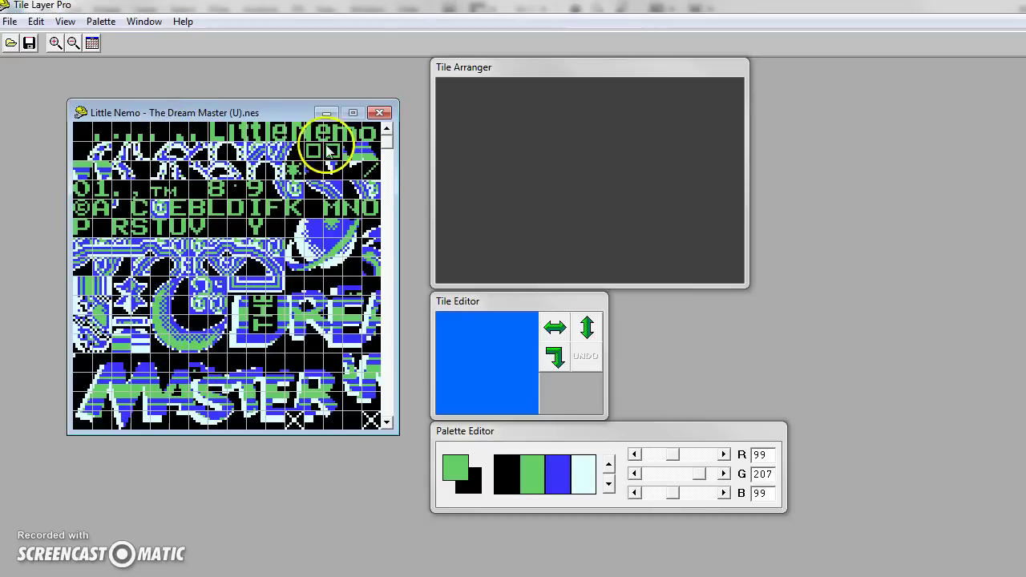
Scroll the tile window down to the character portrait tiles, then bring Photoshop with the photo forward
{"action": "left_click", "coordinate": [388, 147]}
{"action": "left_click_drag", "start_coordinate": [389, 147], "coordinate": [385, 415]}
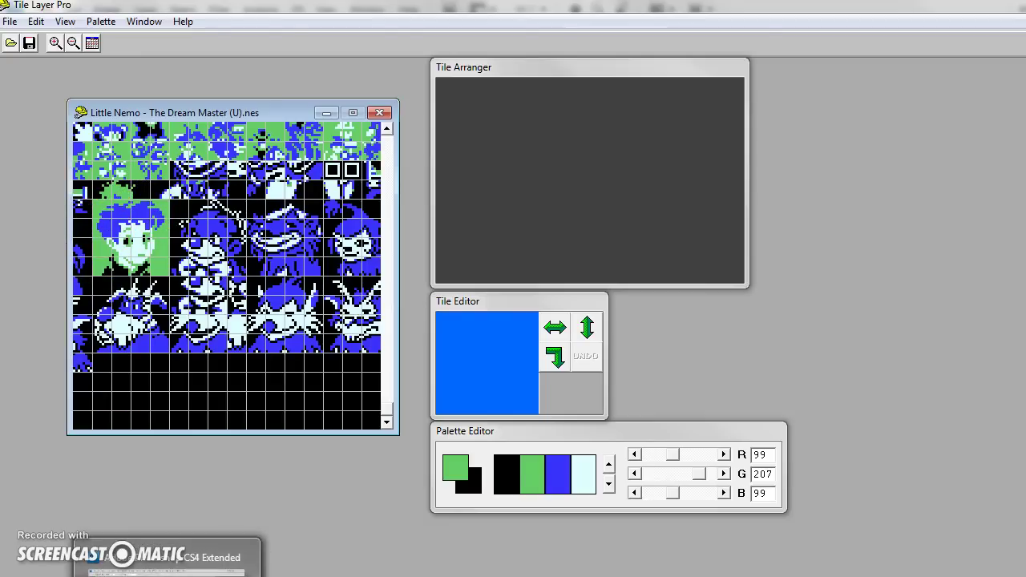
{"action": "left_click", "coordinate": [167, 561]}
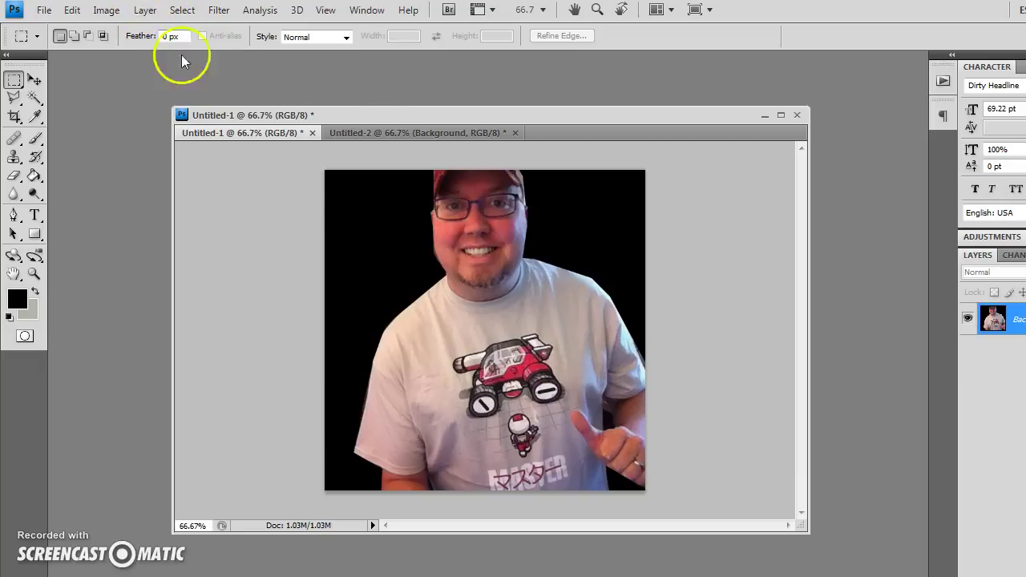
Brighten the photo with Levels, lowering the white input to 137
{"action": "left_click", "coordinate": [103, 10]}
{"action": "mouse_move", "coordinate": [151, 56]}
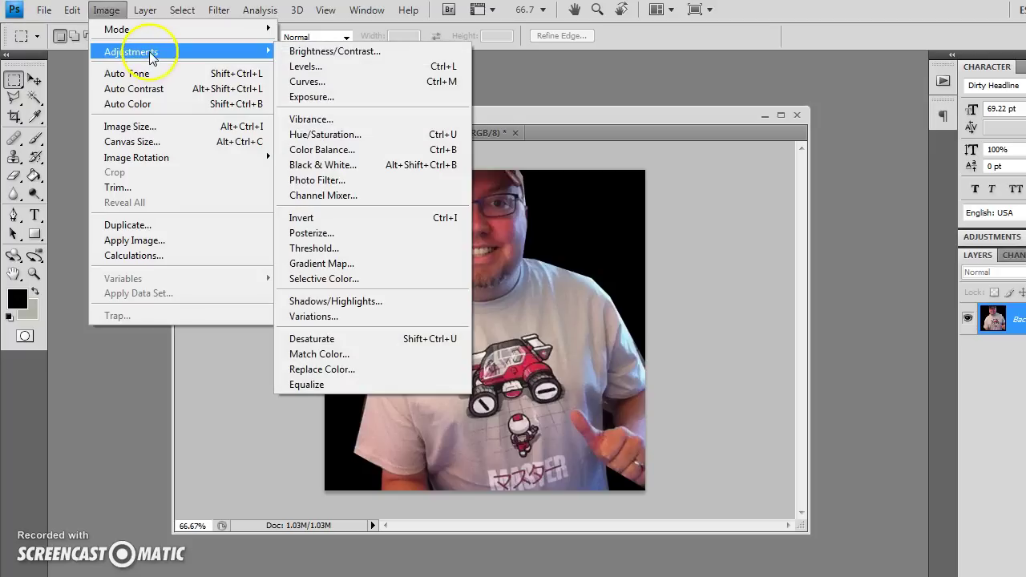
{"action": "left_click", "coordinate": [311, 69]}
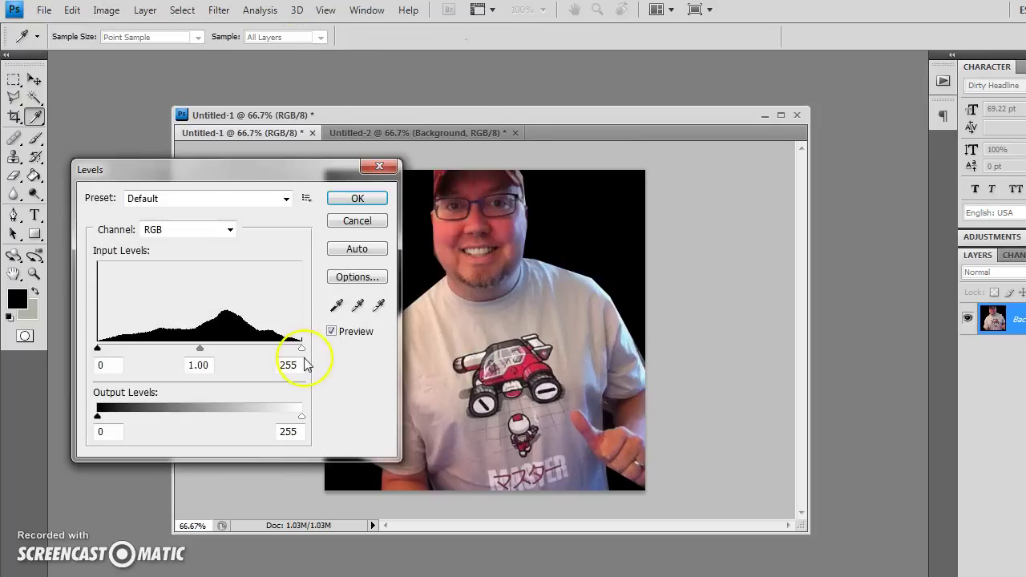
{"action": "left_click_drag", "start_coordinate": [303, 350], "coordinate": [214, 351]}
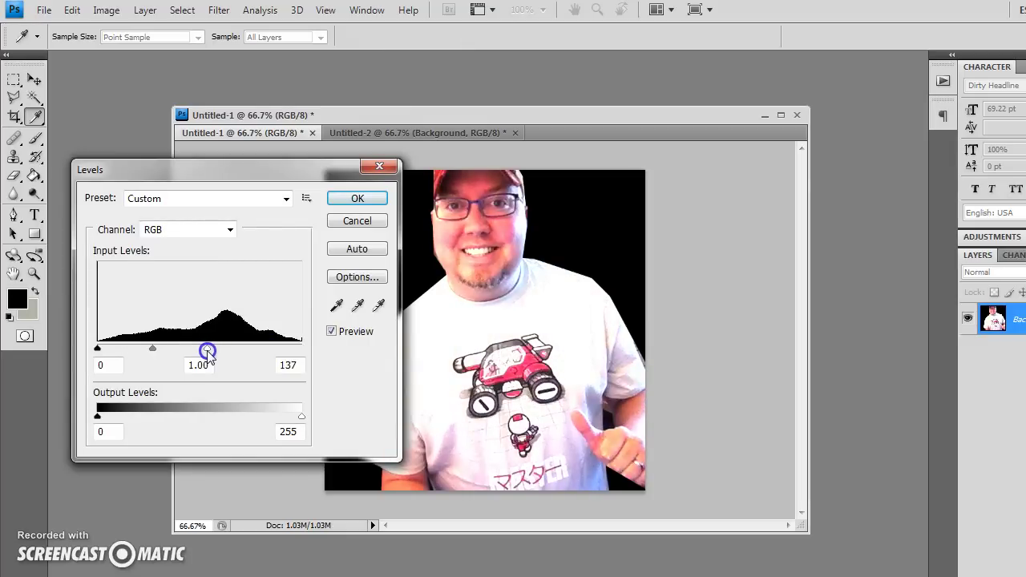
{"action": "left_click", "coordinate": [357, 199]}
Convert the photo to black and white with the Black & White adjustment
{"action": "left_click", "coordinate": [107, 9]}
{"action": "mouse_move", "coordinate": [149, 53]}
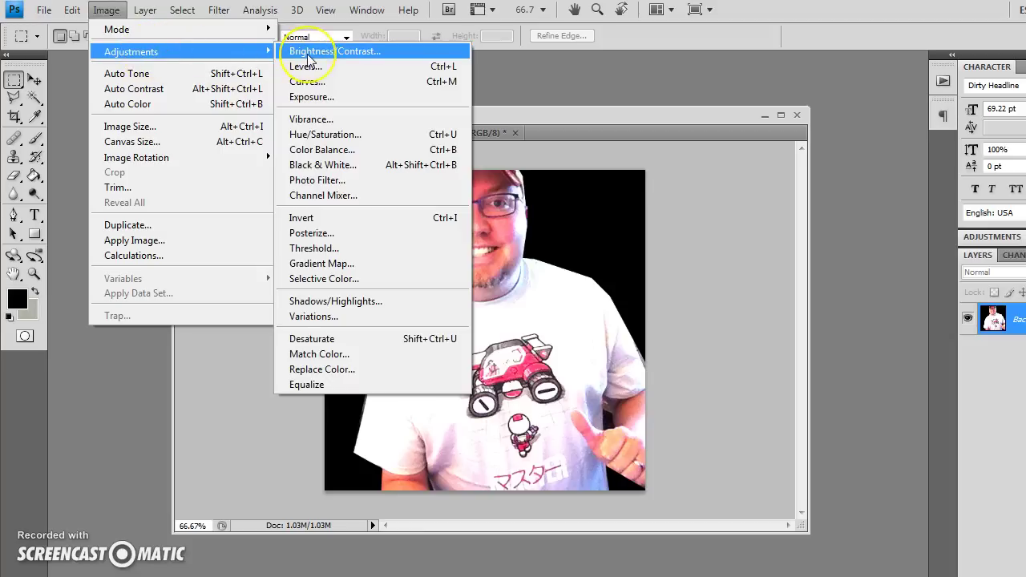
{"action": "left_click", "coordinate": [320, 164]}
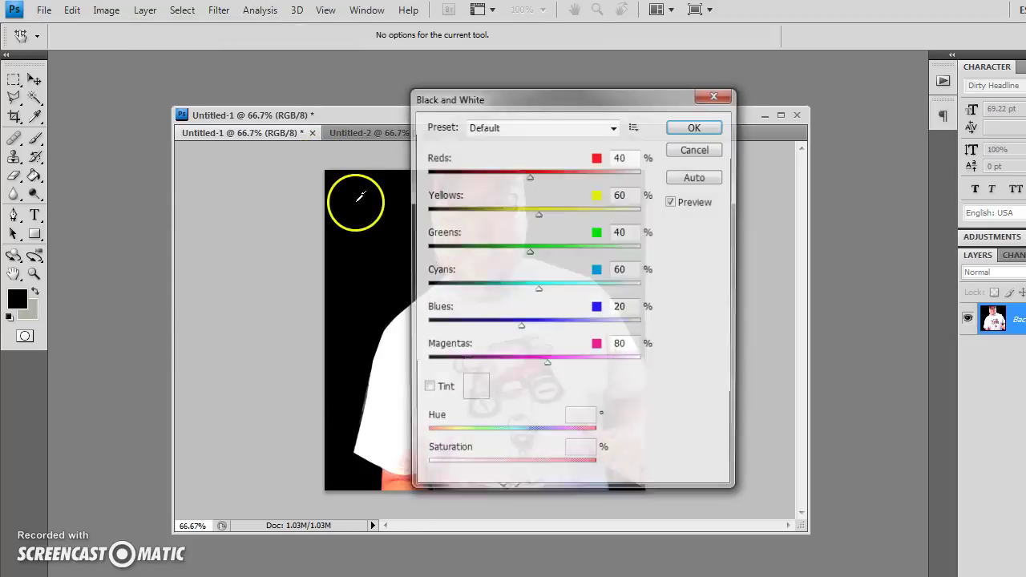
{"action": "left_click", "coordinate": [701, 128]}
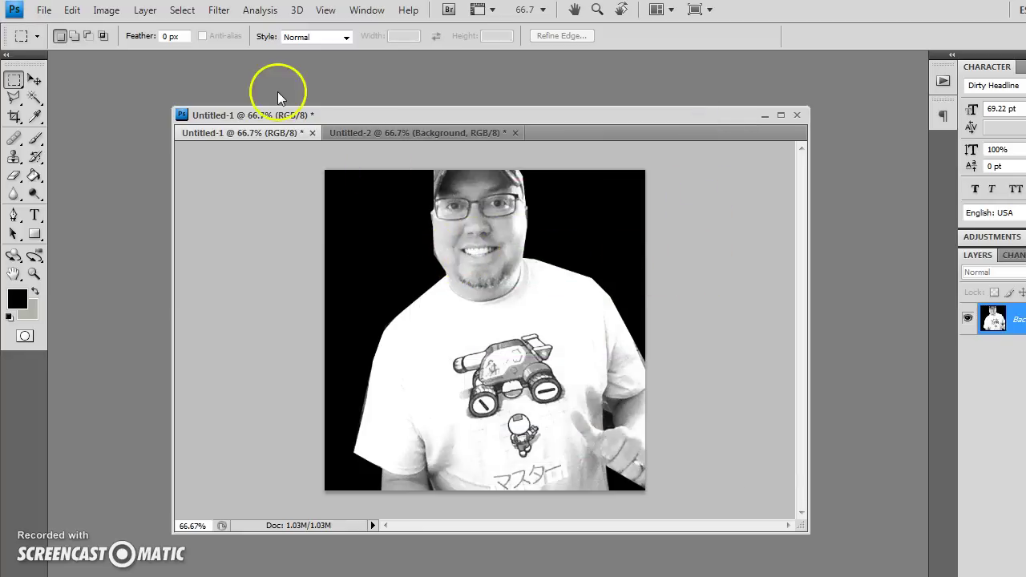
Apply the Poster Edges filter with Edge Intensity and Posterization both at their minimum
{"action": "left_click", "coordinate": [218, 11]}
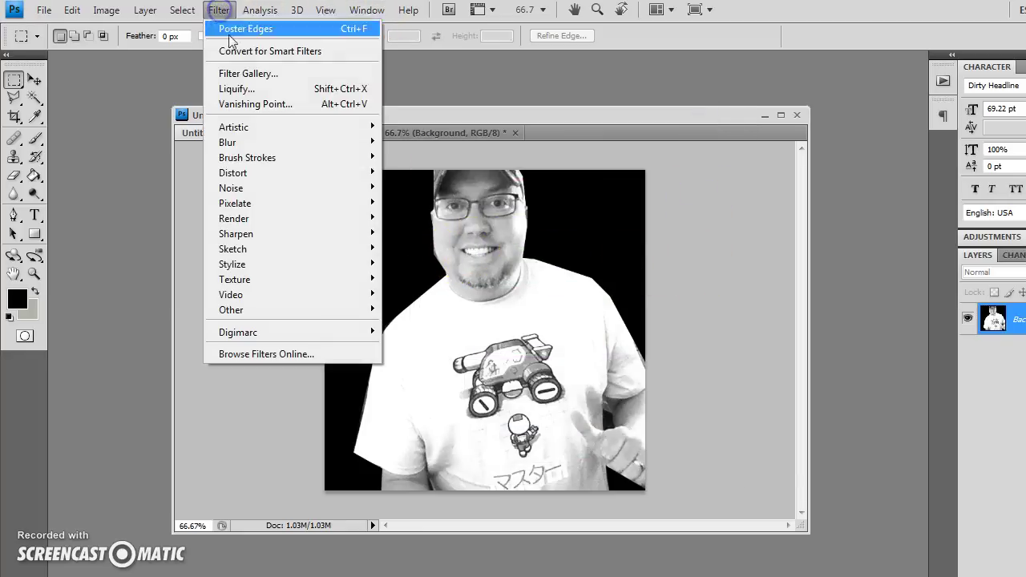
{"action": "mouse_move", "coordinate": [327, 134]}
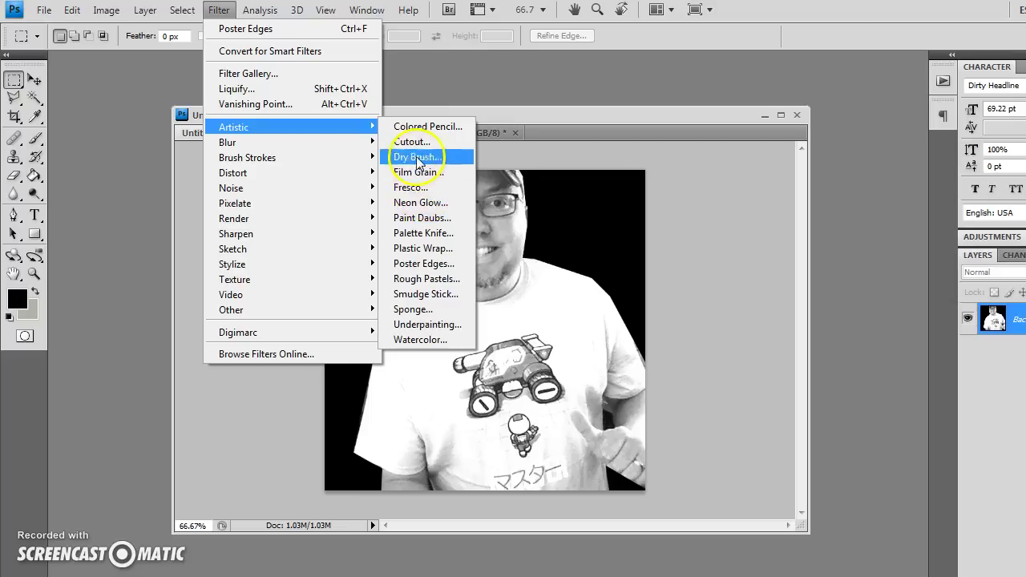
{"action": "left_click", "coordinate": [434, 265]}
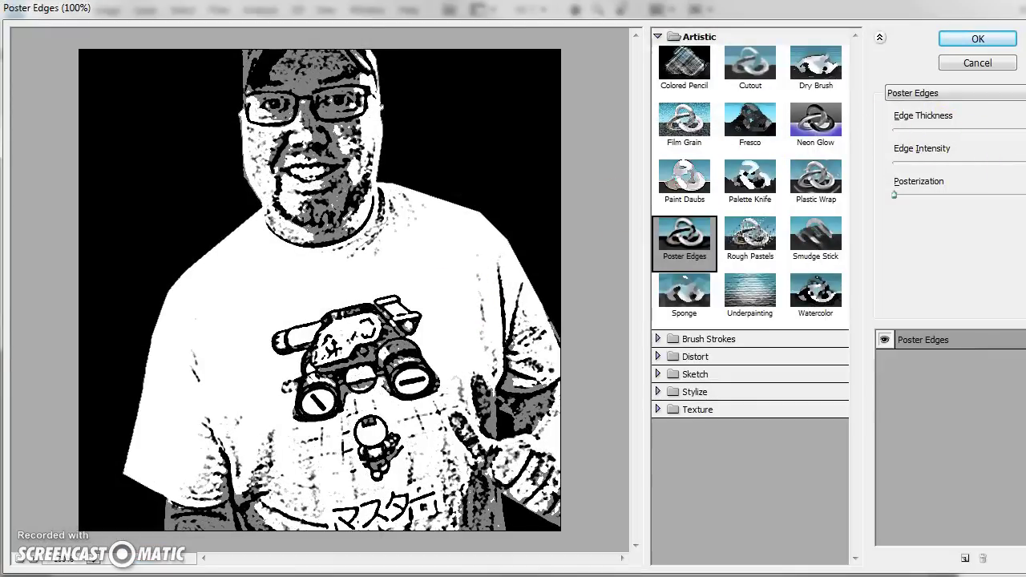
{"action": "left_click_drag", "start_coordinate": [958, 162], "coordinate": [882, 162]}
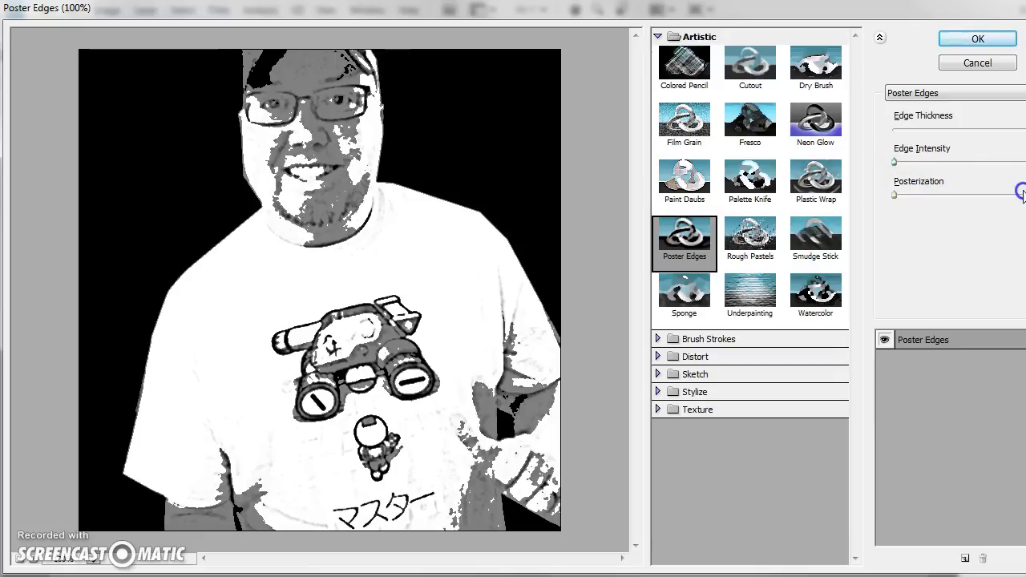
{"action": "left_click_drag", "start_coordinate": [894, 198], "coordinate": [853, 197]}
{"action": "left_click", "coordinate": [974, 38]}
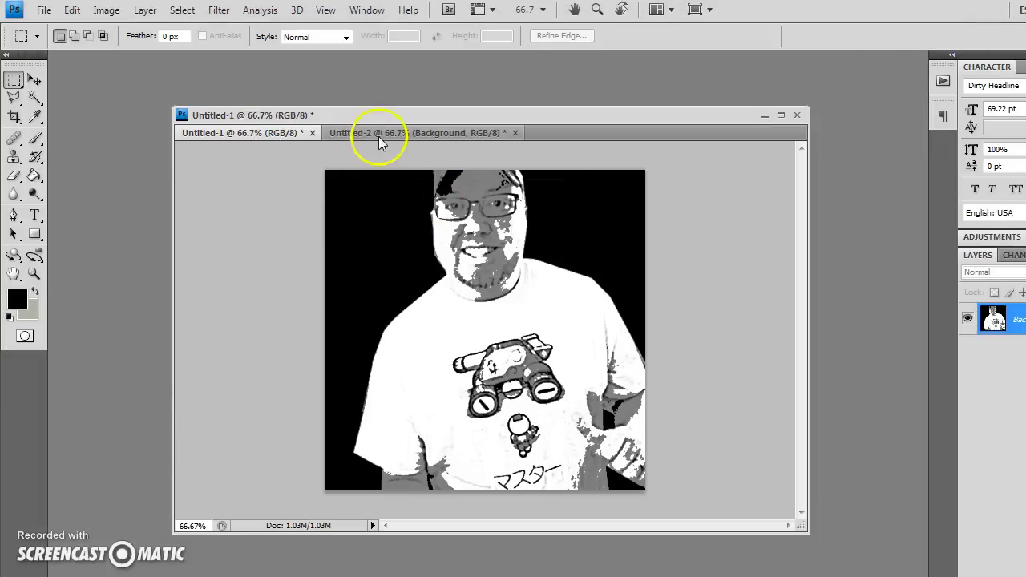
Resize the photo to 32×32 pixels and zoom in on it
{"action": "left_click", "coordinate": [108, 11]}
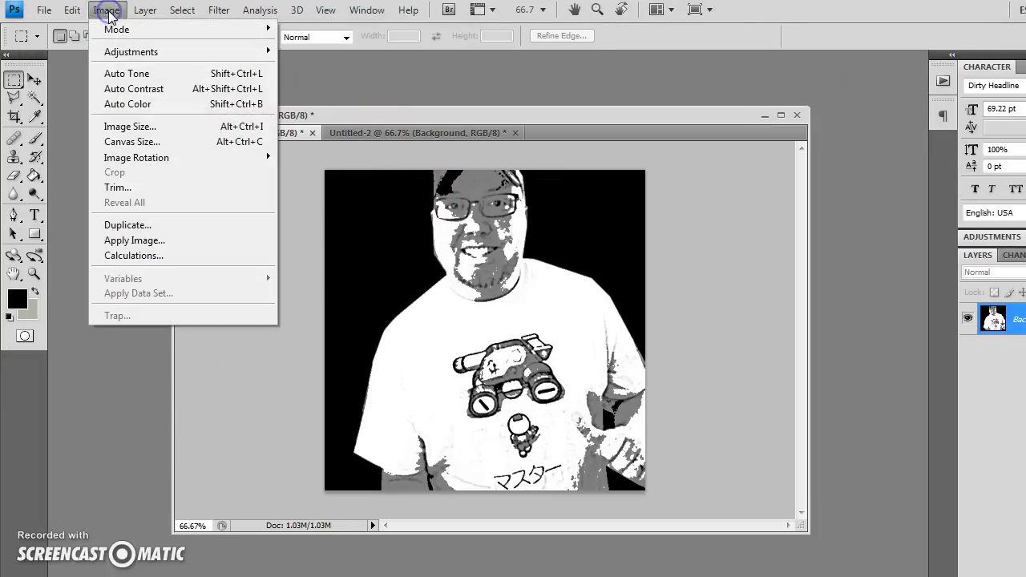
{"action": "left_click", "coordinate": [130, 126]}
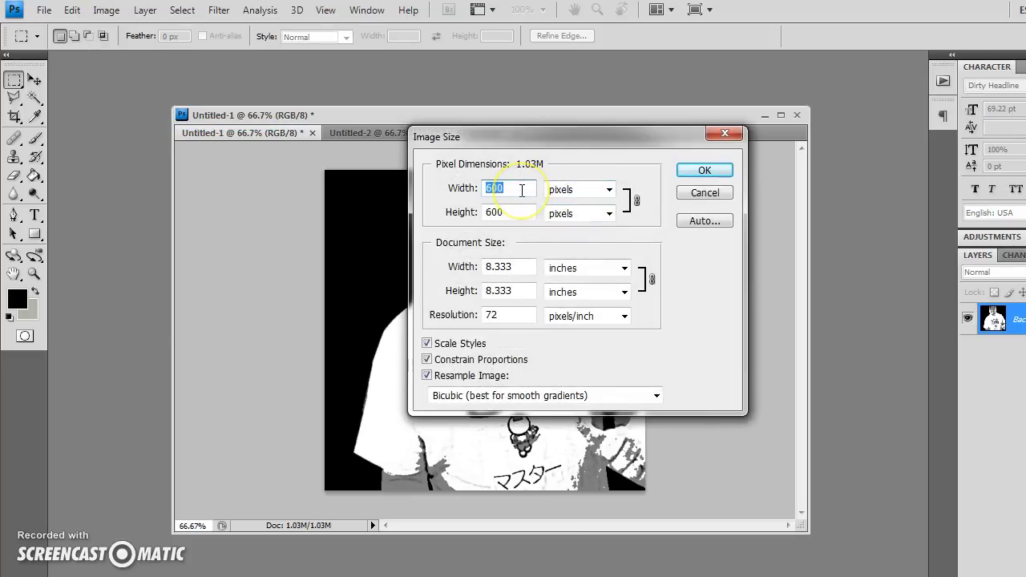
{"action": "type", "text": "32"}
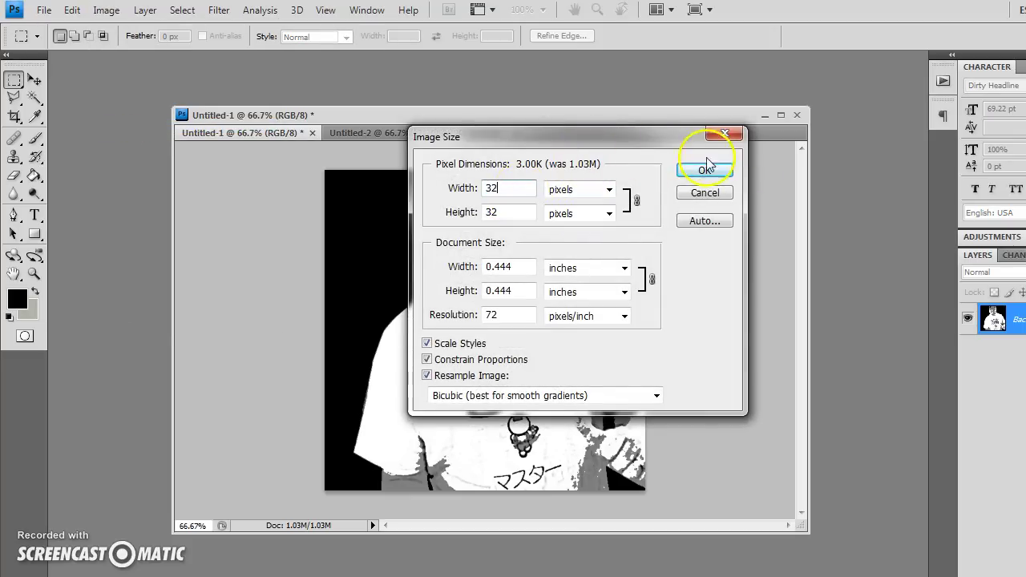
{"action": "left_click", "coordinate": [706, 171]}
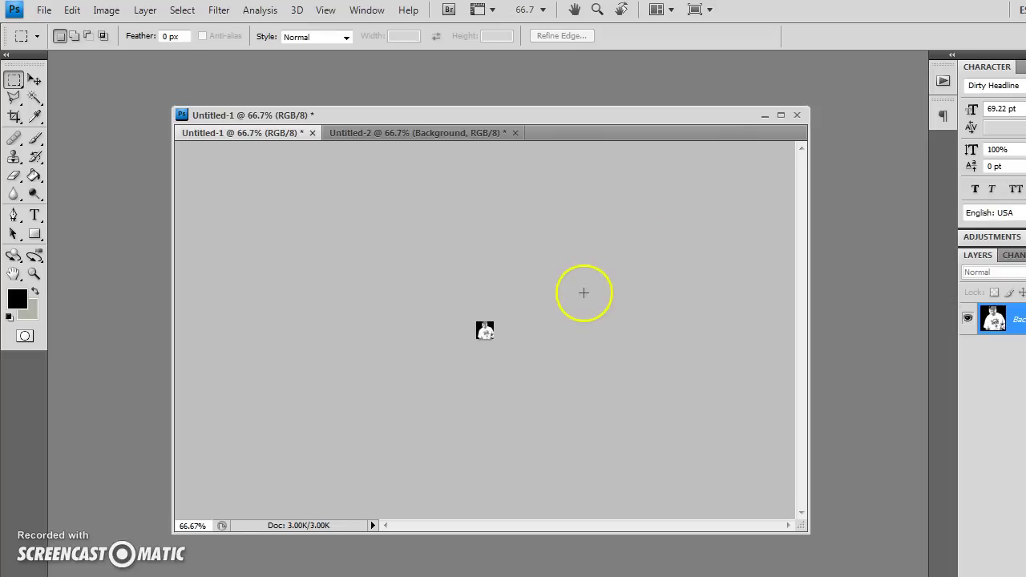
{"action": "left_click", "coordinate": [585, 294]}
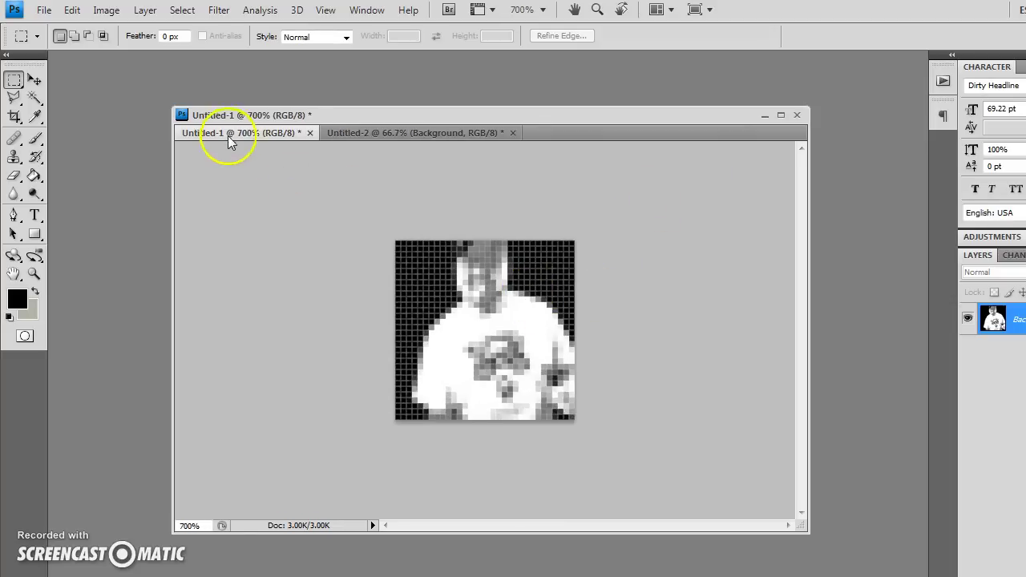
Save the photo as Untitled-1.bmp in BMP format, replacing the existing file
{"action": "left_click", "coordinate": [44, 11]}
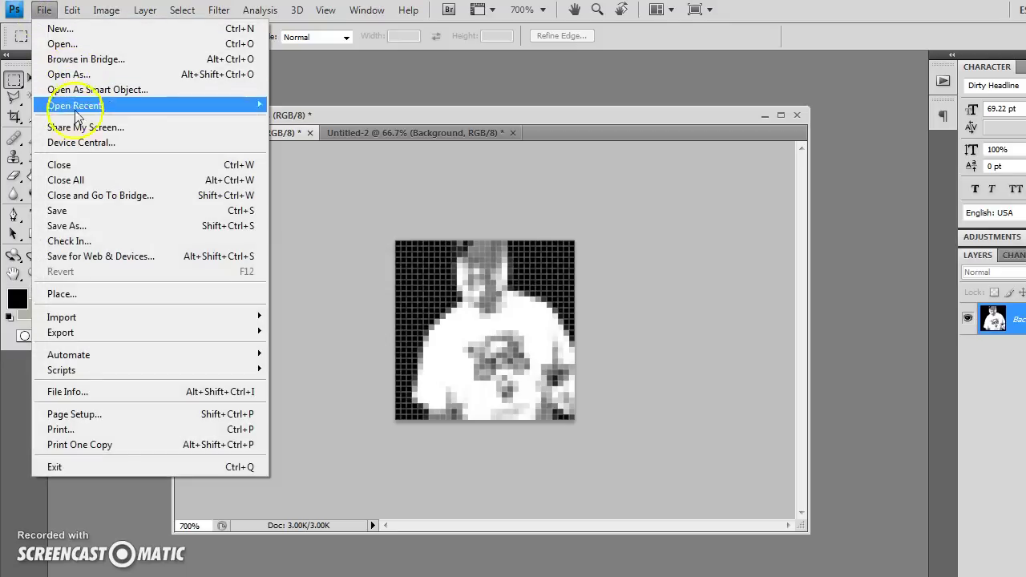
{"action": "left_click", "coordinate": [99, 225]}
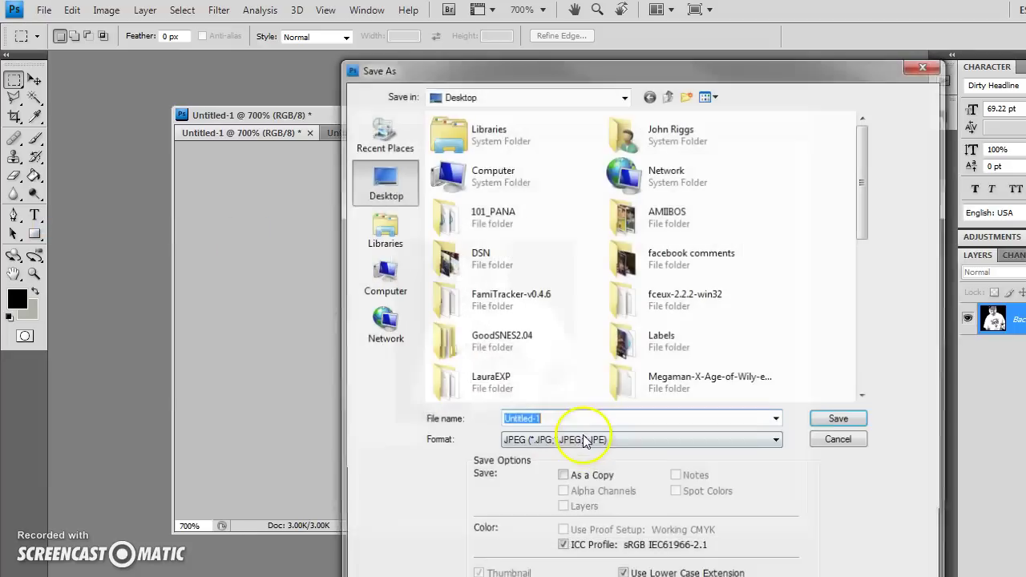
{"action": "left_click", "coordinate": [584, 442]}
{"action": "left_click", "coordinate": [574, 447]}
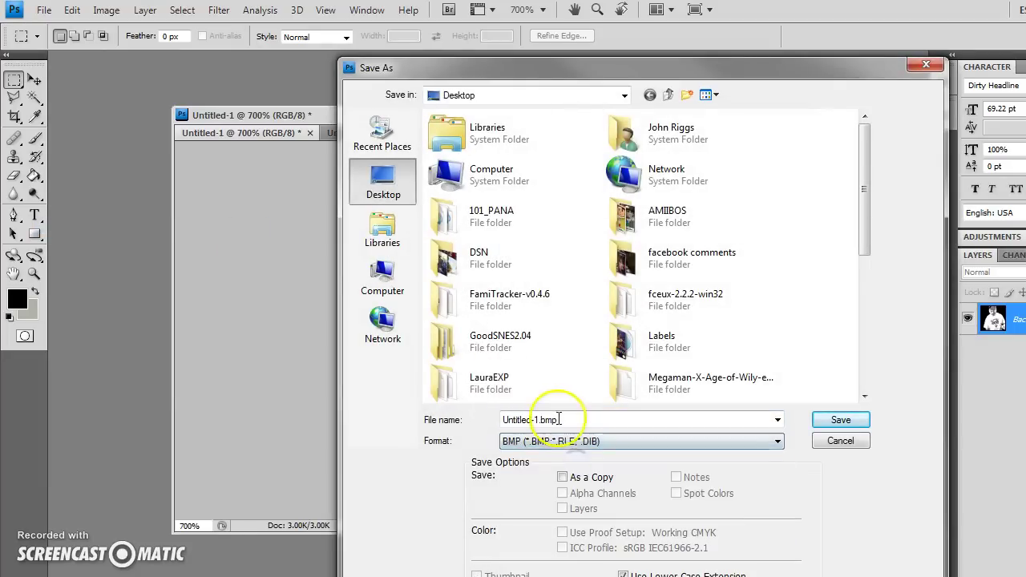
{"action": "left_click", "coordinate": [839, 423]}
{"action": "left_click", "coordinate": [547, 271]}
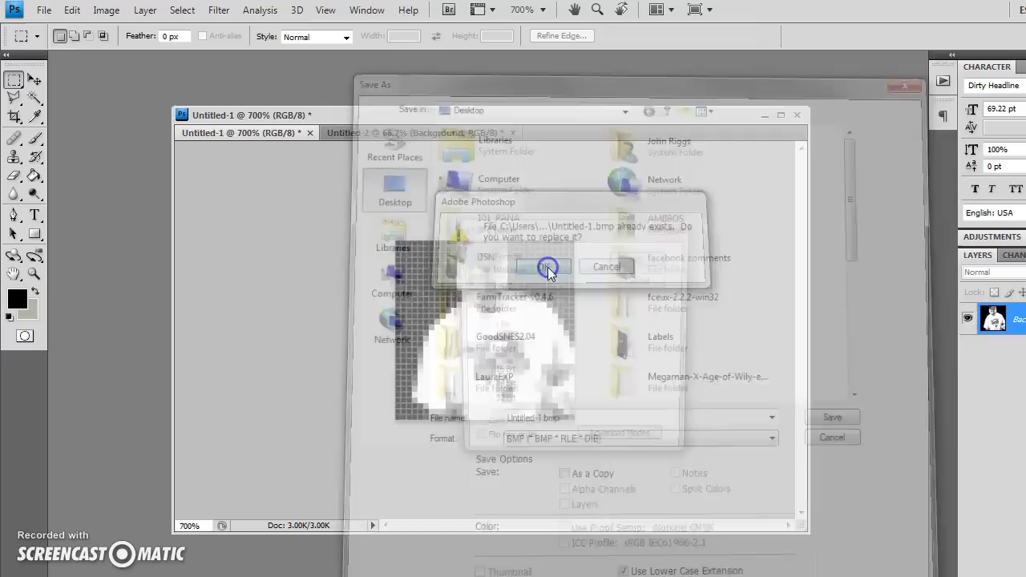
{"action": "left_click", "coordinate": [640, 258]}
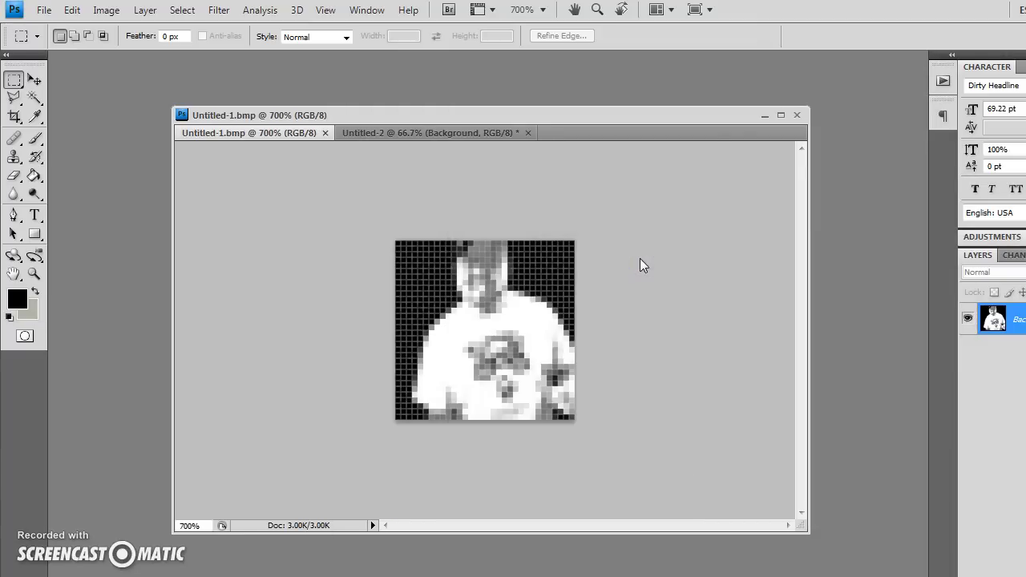
Switch to the Untitled-2 cartoon avatar and select Layer 1 with the face
{"action": "left_click", "coordinate": [419, 134]}
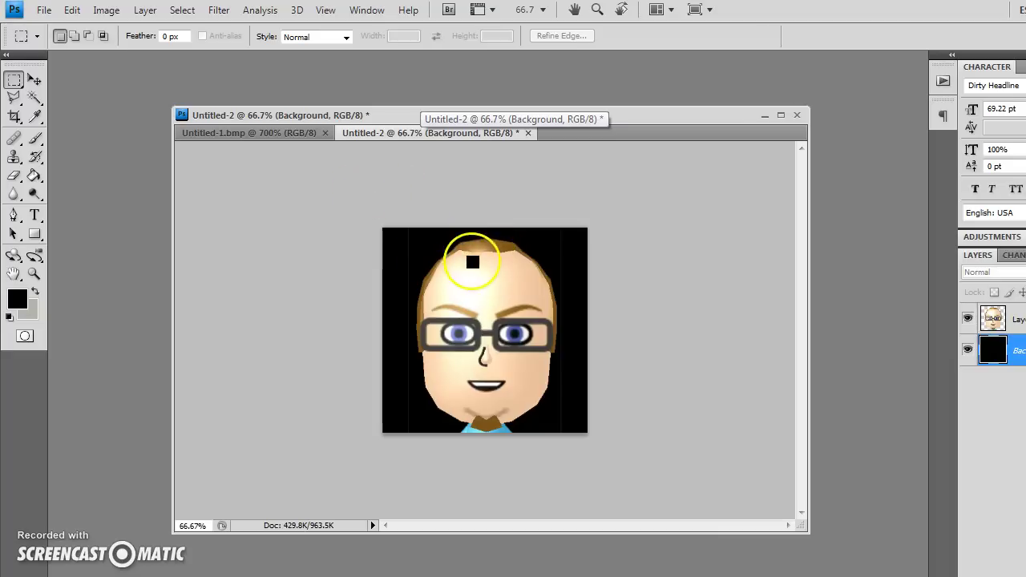
{"action": "left_click", "coordinate": [109, 11]}
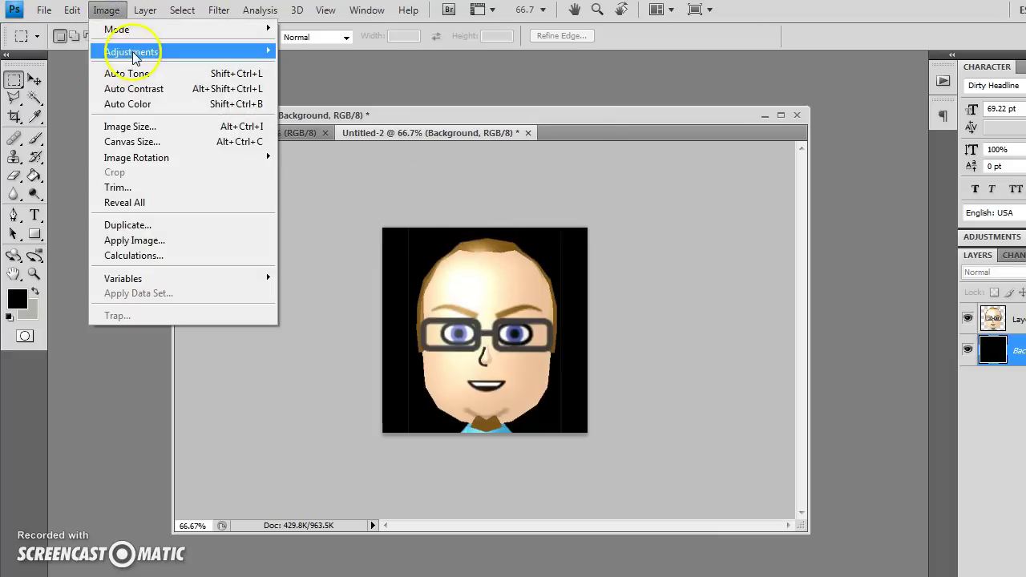
{"action": "mouse_move", "coordinate": [229, 51]}
{"action": "left_click", "coordinate": [303, 67]}
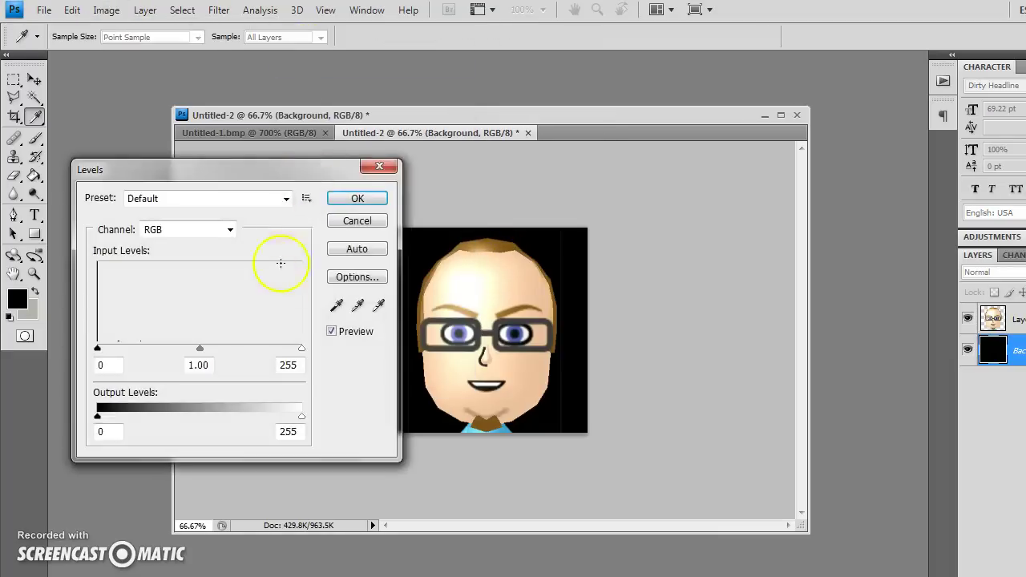
{"action": "left_click", "coordinate": [334, 227]}
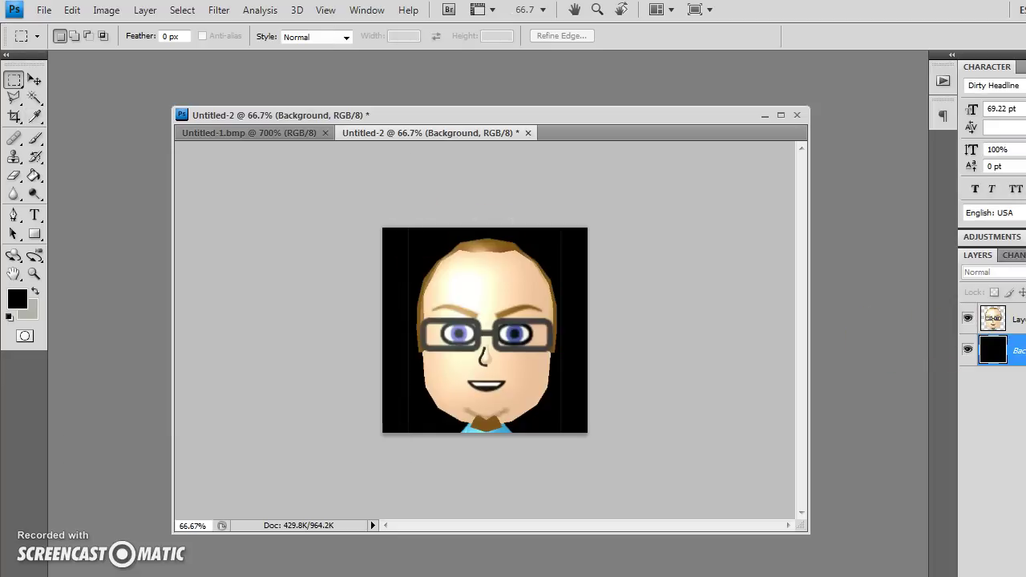
{"action": "left_click", "coordinate": [998, 319]}
Brighten the avatar face with Levels, lowering the white input to 192
{"action": "left_click", "coordinate": [108, 12]}
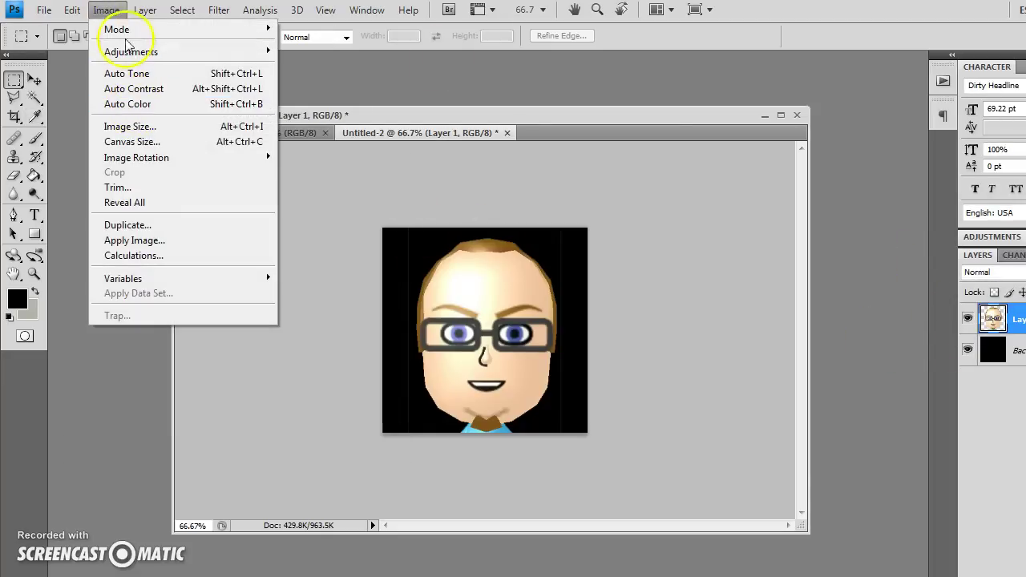
{"action": "mouse_move", "coordinate": [169, 51]}
{"action": "left_click", "coordinate": [315, 69]}
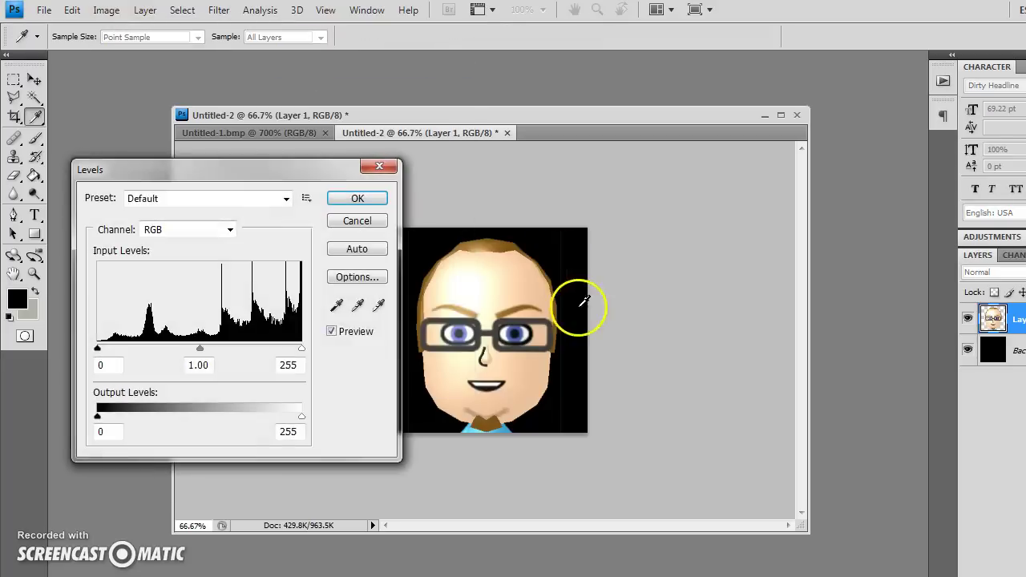
{"action": "left_click_drag", "start_coordinate": [302, 348], "coordinate": [238, 351]}
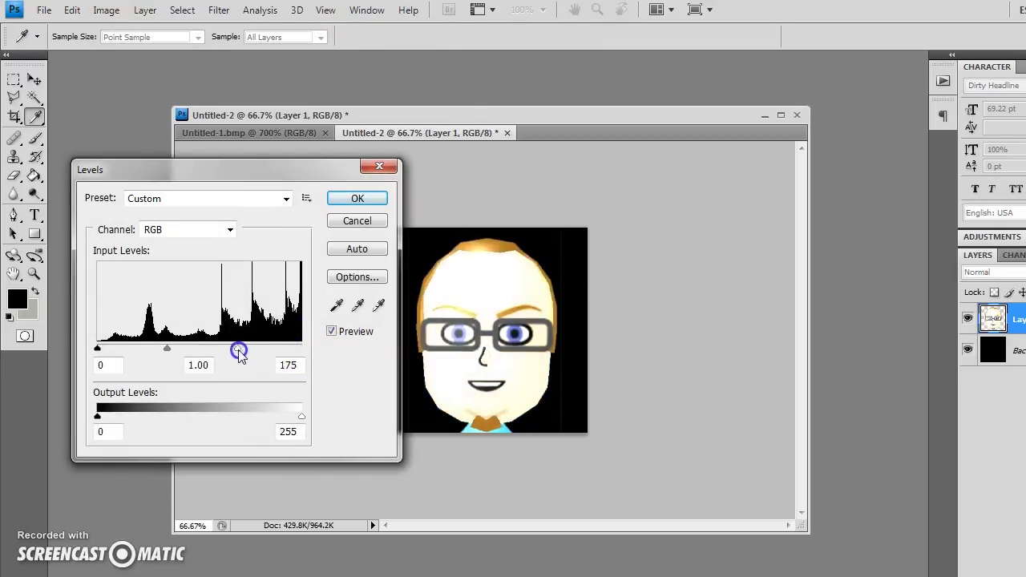
{"action": "left_click", "coordinate": [353, 200]}
Resize the avatar to 32 pixels wide and zoom in on the tiny face
{"action": "left_click", "coordinate": [106, 10]}
{"action": "left_click", "coordinate": [119, 126]}
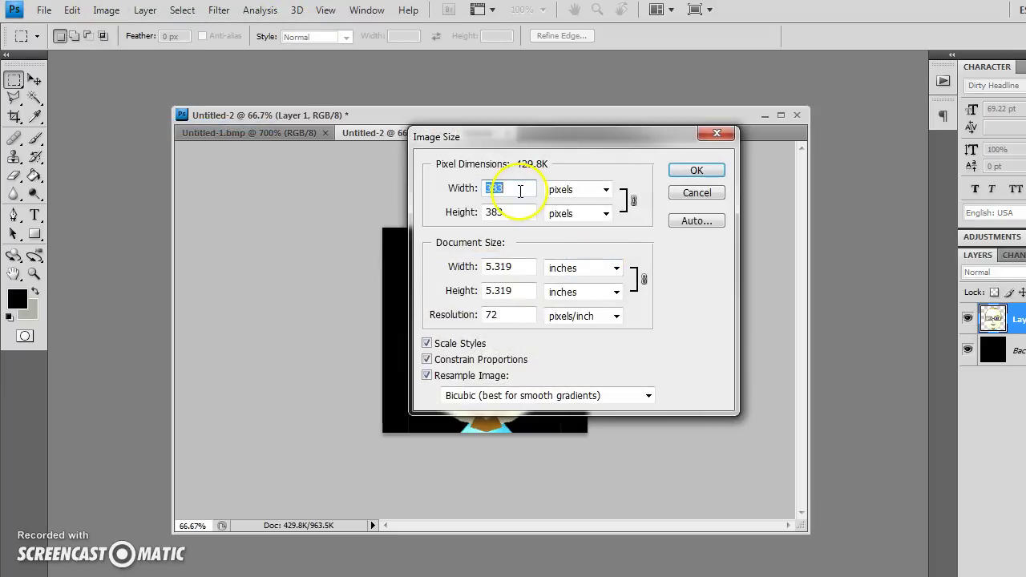
{"action": "type", "text": "32"}
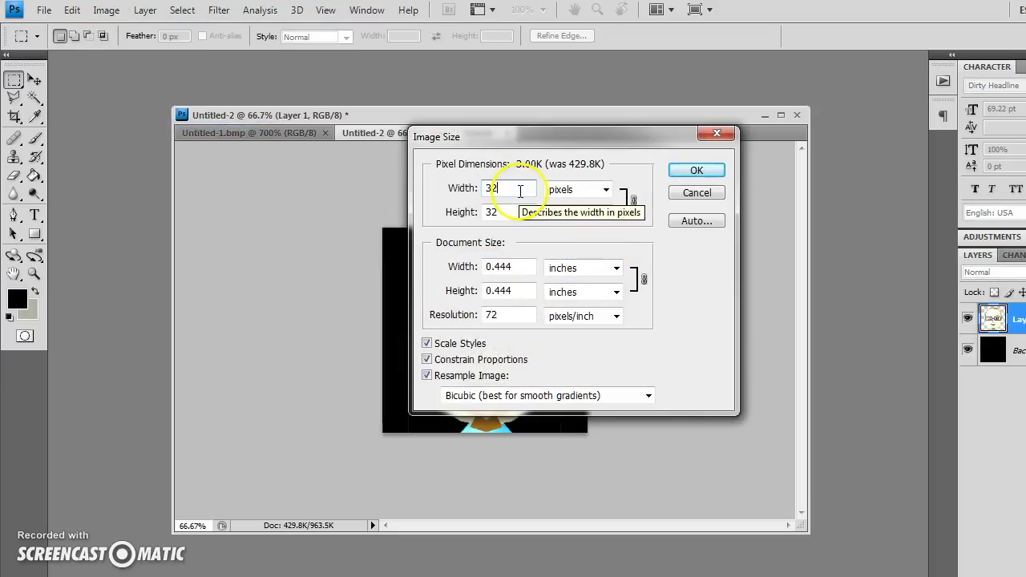
{"action": "left_click", "coordinate": [685, 169]}
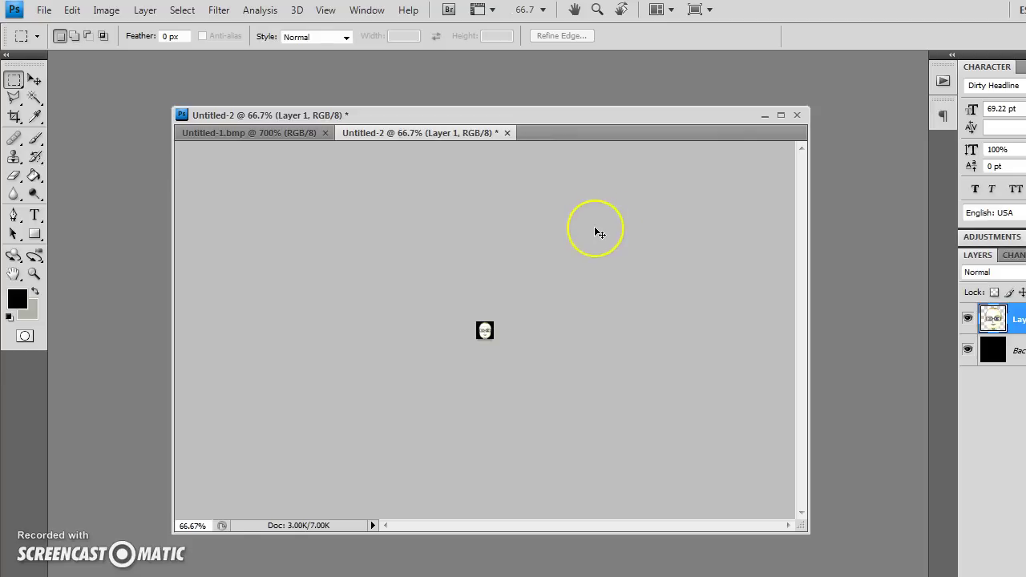
{"action": "key", "text": "ctrl+plus"}
{"action": "key", "text": "ctrl+plus"}
{"action": "key", "text": "ctrl+plus"}
{"action": "key", "text": "ctrl+plus"}
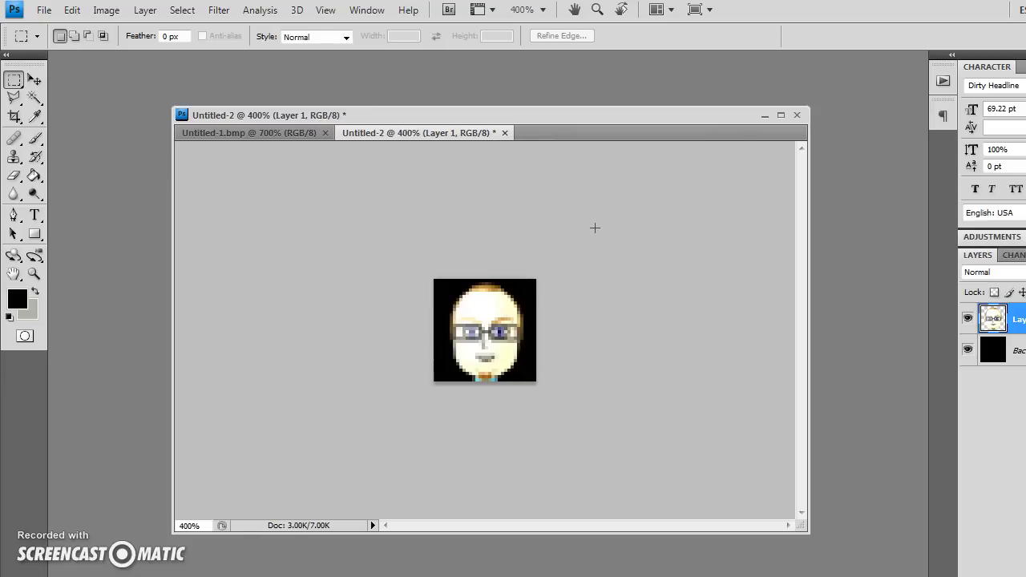
Save the avatar as Untitled-2.bmp in BMP format, replacing the old file, and return to Tile Layer Pro
{"action": "left_click", "coordinate": [43, 11]}
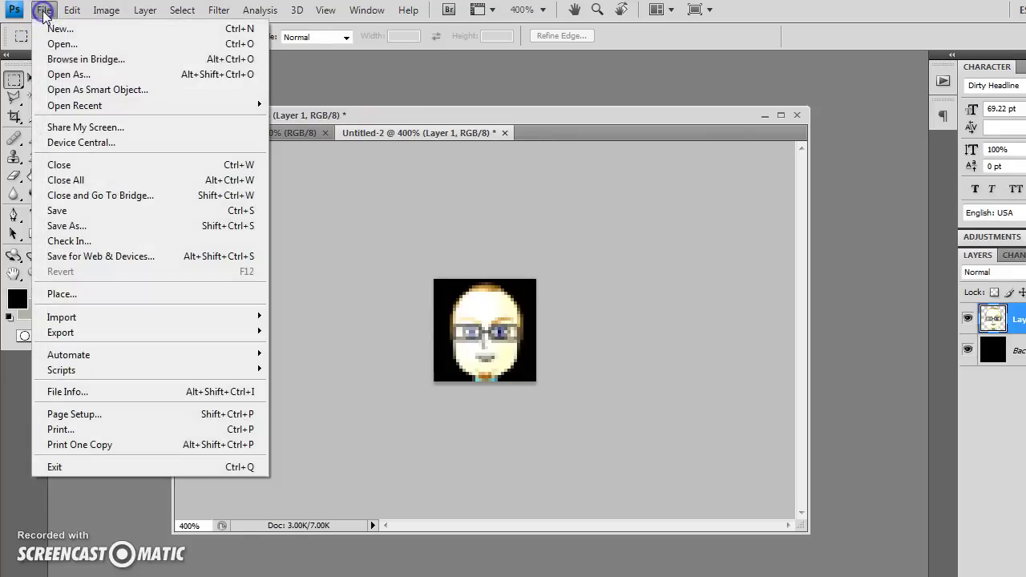
{"action": "left_click", "coordinate": [72, 225]}
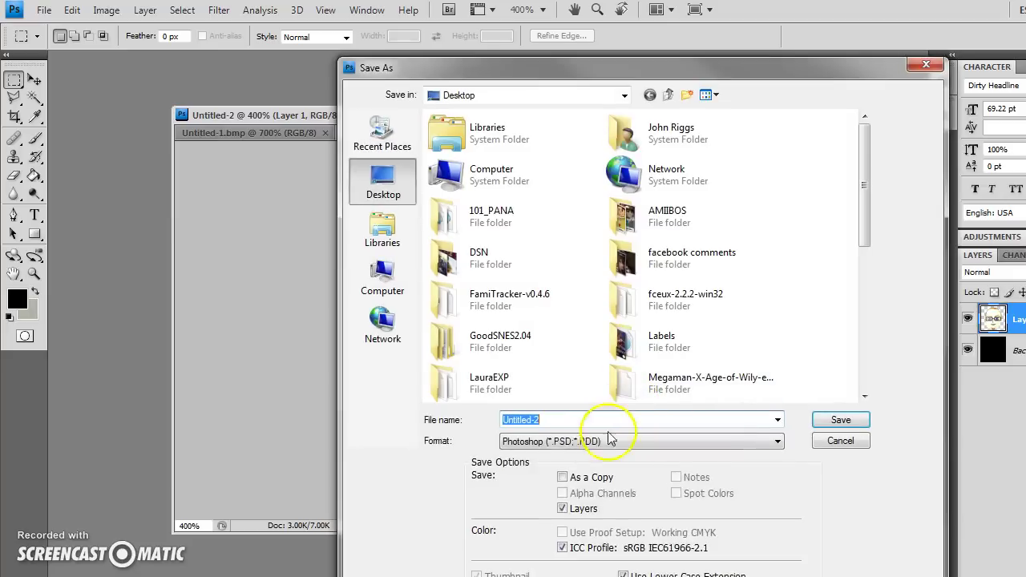
{"action": "left_click", "coordinate": [605, 440]}
{"action": "left_click", "coordinate": [588, 465]}
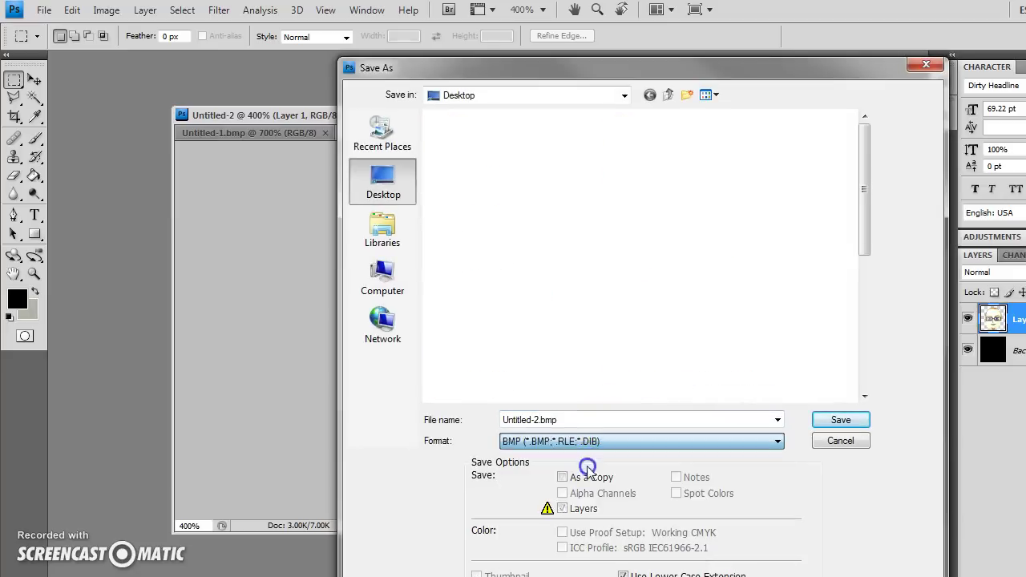
{"action": "left_click", "coordinate": [855, 420]}
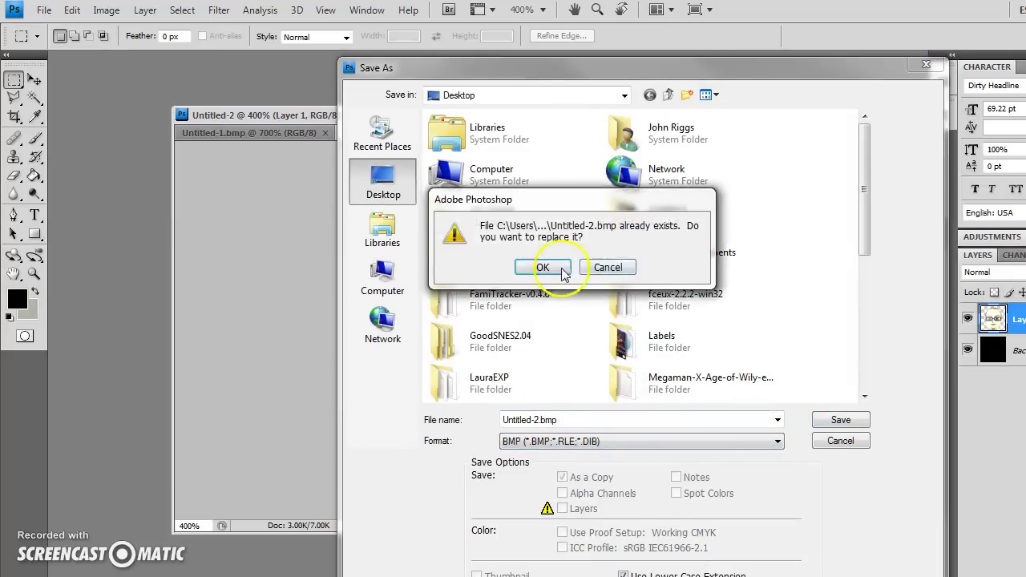
{"action": "left_click", "coordinate": [557, 269]}
{"action": "left_click", "coordinate": [634, 261]}
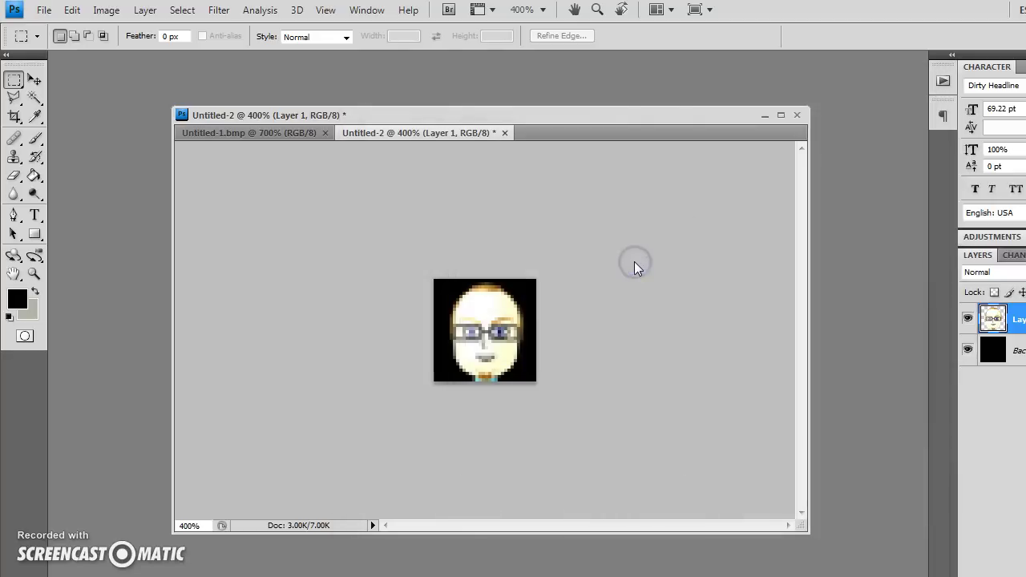
{"action": "key", "text": "alt+Tab"}
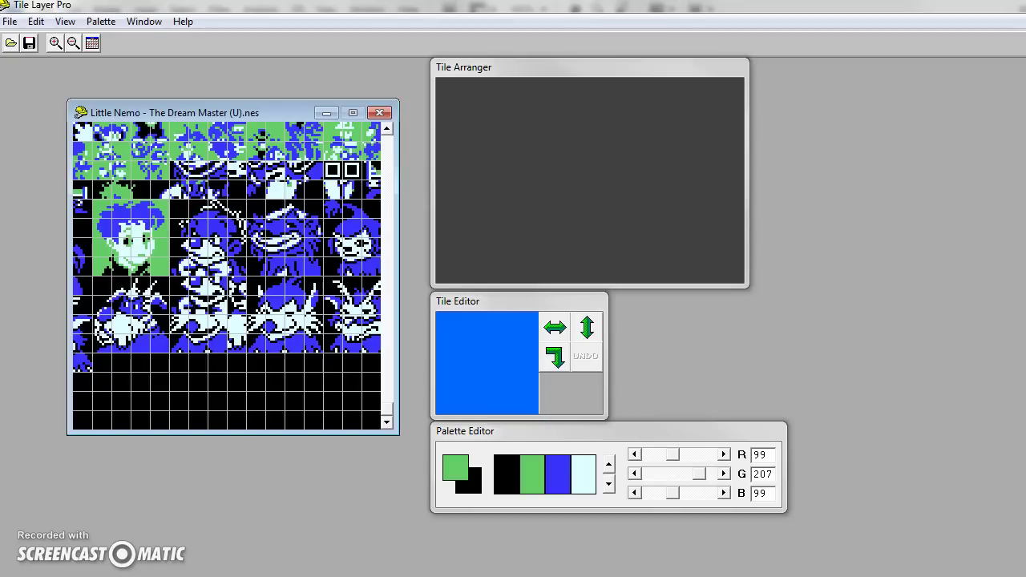
Import the Untitled-1 bitmap and drop it over Nemo's portrait tiles
{"action": "left_click", "coordinate": [36, 21]}
{"action": "left_click", "coordinate": [84, 140]}
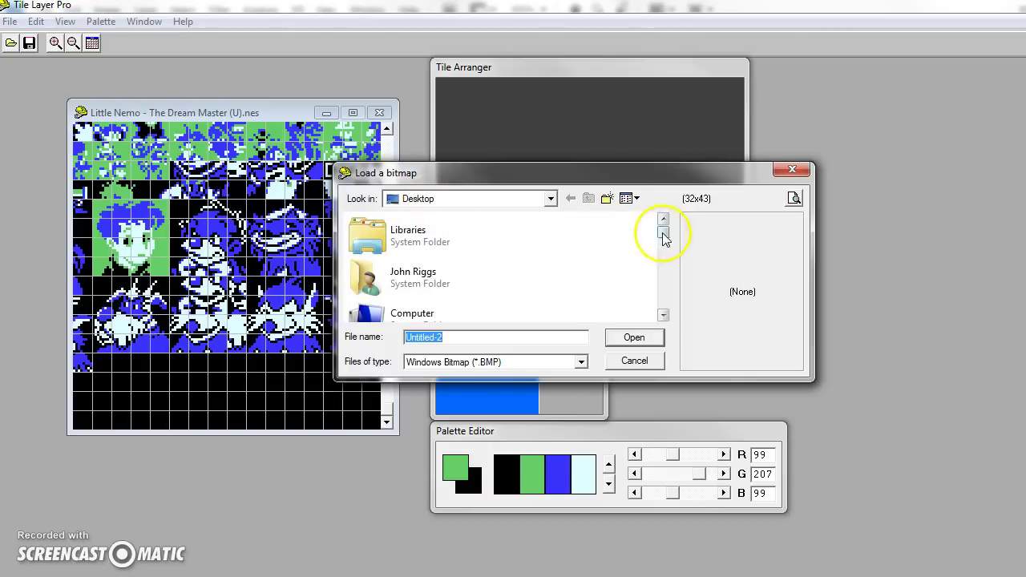
{"action": "left_click_drag", "start_coordinate": [662, 232], "coordinate": [665, 301]}
{"action": "left_click", "coordinate": [461, 260]}
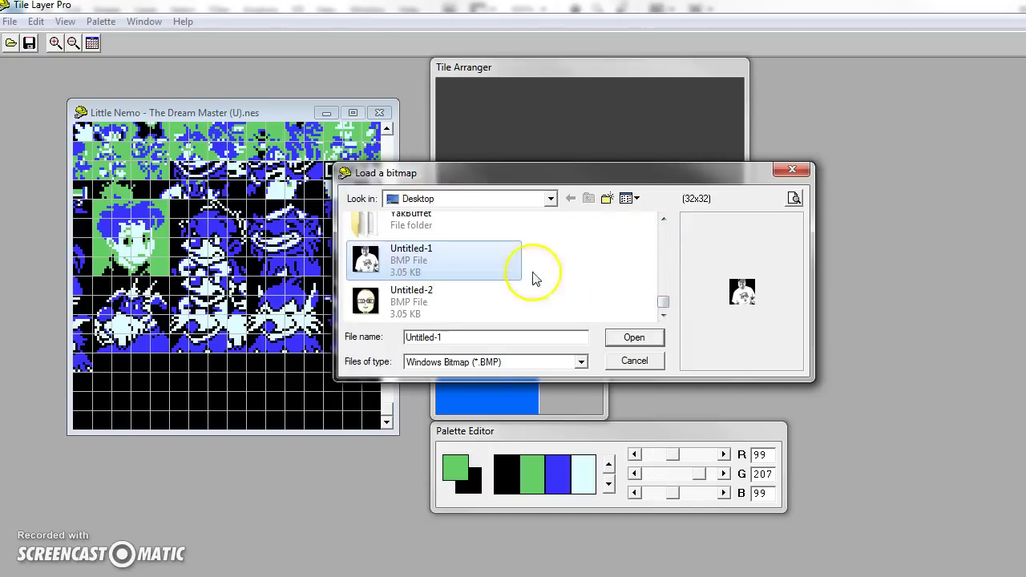
{"action": "left_click", "coordinate": [636, 341]}
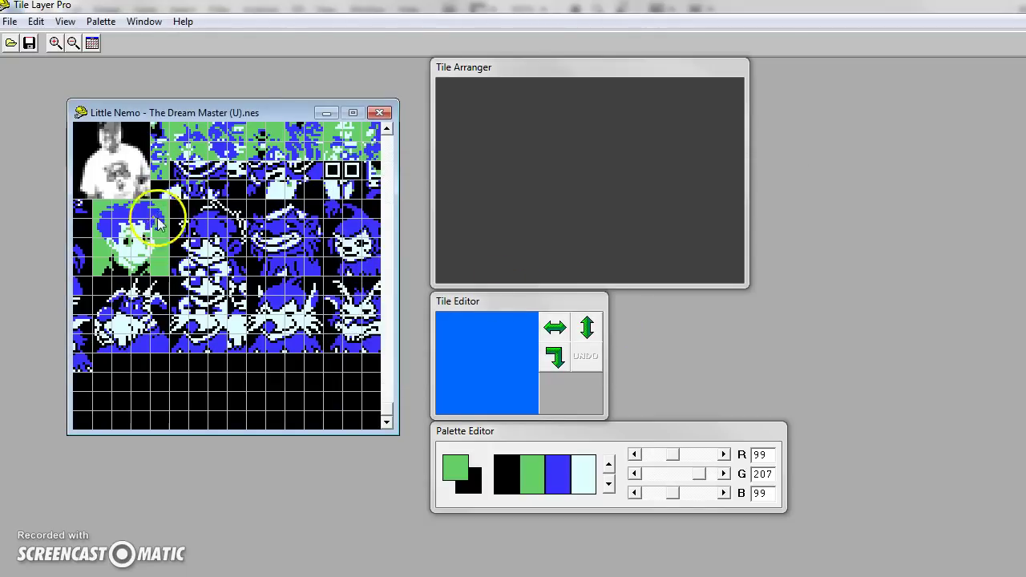
{"action": "left_click_drag", "start_coordinate": [128, 180], "coordinate": [240, 269]}
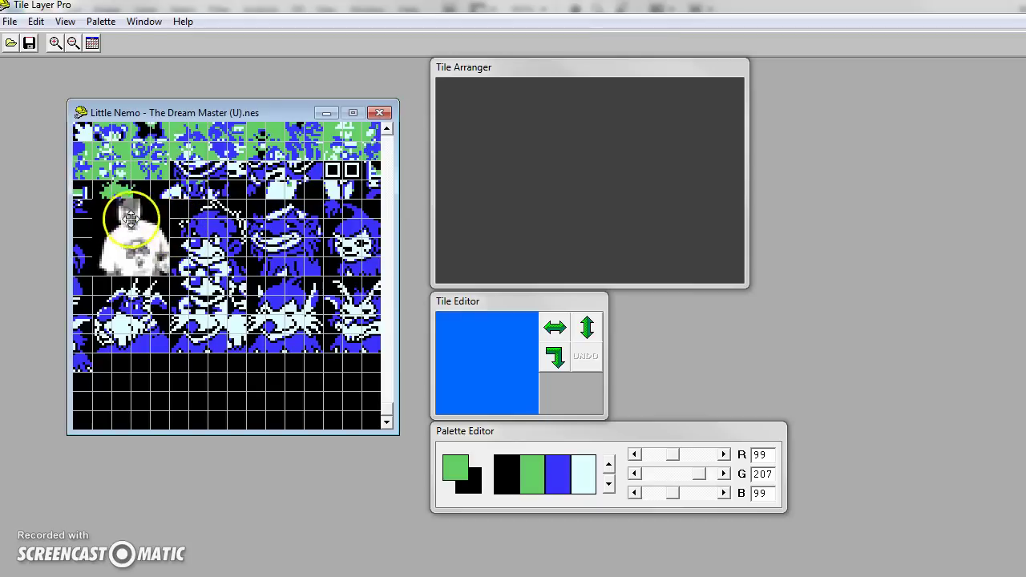
{"action": "left_click", "coordinate": [183, 214]}
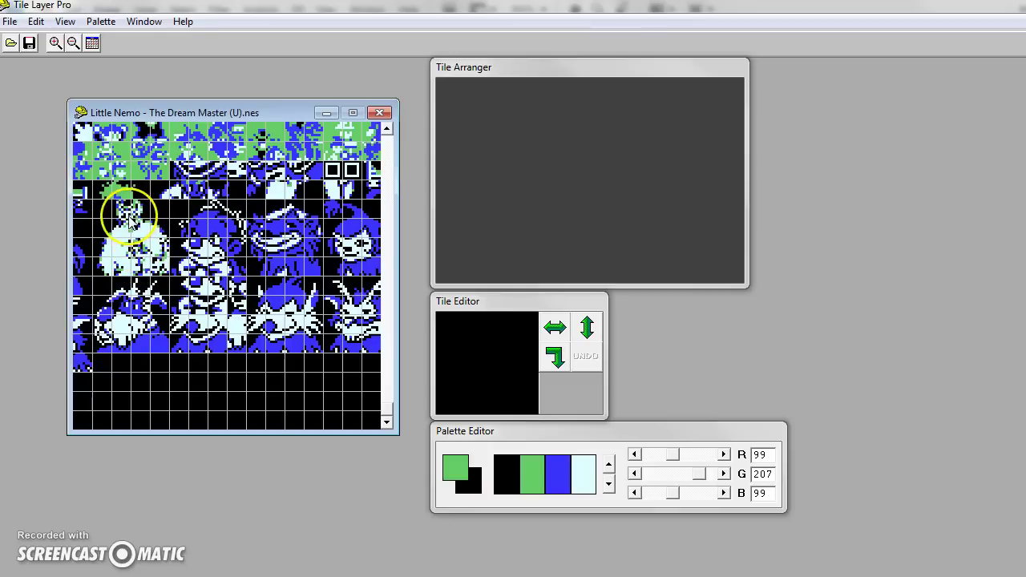
Touch up pixels in two imported photo tiles with light cyan (220, 255, 255)
{"action": "left_click", "coordinate": [125, 208]}
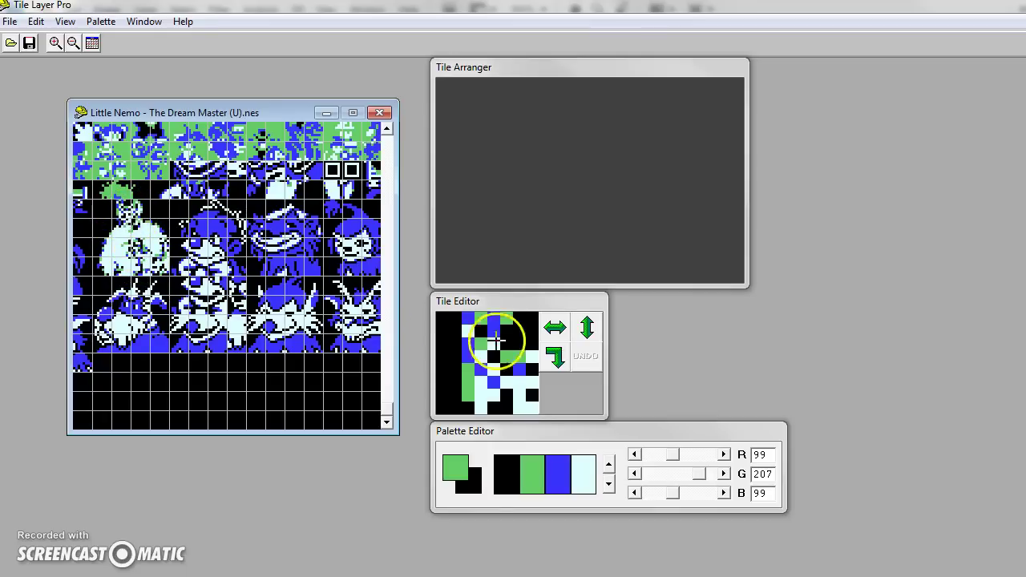
{"action": "left_click", "coordinate": [582, 473]}
{"action": "mouse_move", "coordinate": [493, 343]}
{"action": "left_mouse_down"}
{"action": "mouse_move", "coordinate": [527, 370]}
{"action": "mouse_move", "coordinate": [512, 374]}
{"action": "mouse_move", "coordinate": [533, 393]}
{"action": "left_mouse_up"}
{"action": "left_click", "coordinate": [143, 211]}
{"action": "left_click", "coordinate": [468, 335]}
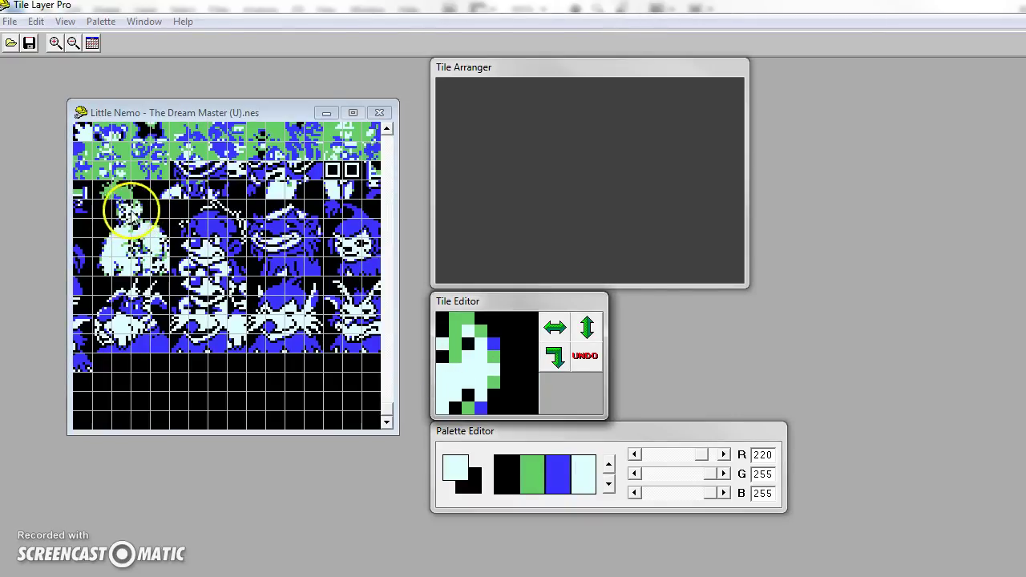
Import the Untitled-2 avatar bitmap and drop it over the second portrait's tiles
{"action": "left_click", "coordinate": [35, 21]}
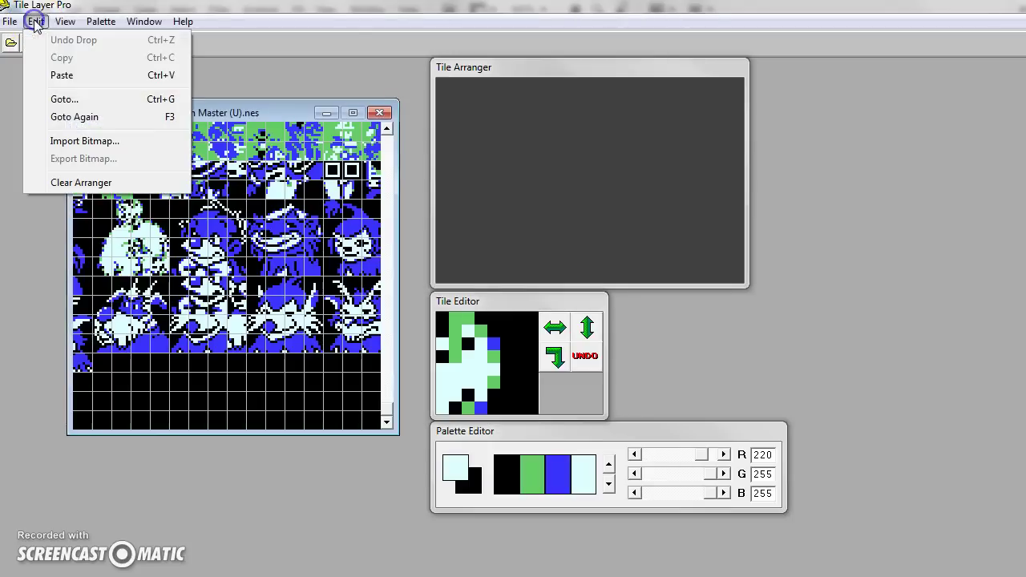
{"action": "left_click", "coordinate": [84, 140]}
{"action": "left_click_drag", "start_coordinate": [663, 232], "coordinate": [664, 310]}
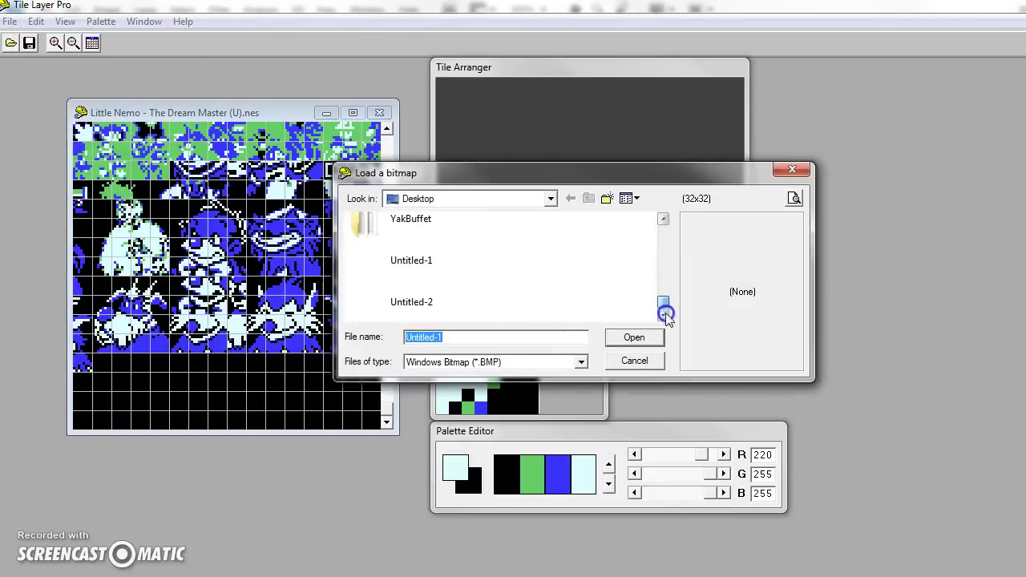
{"action": "left_click", "coordinate": [411, 300]}
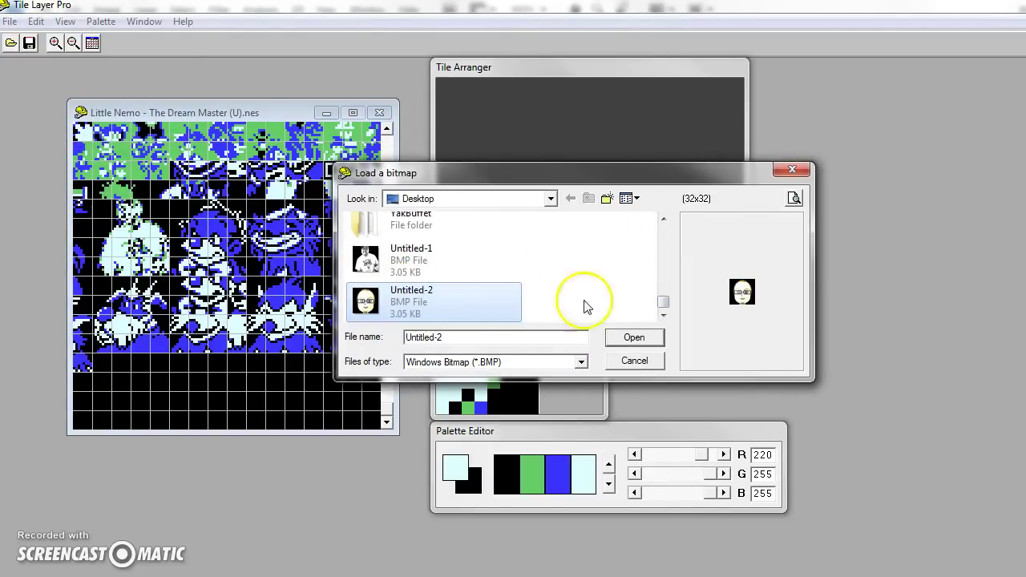
{"action": "left_click", "coordinate": [633, 337]}
{"action": "left_click_drag", "start_coordinate": [104, 148], "coordinate": [208, 229]}
{"action": "left_click", "coordinate": [258, 215]}
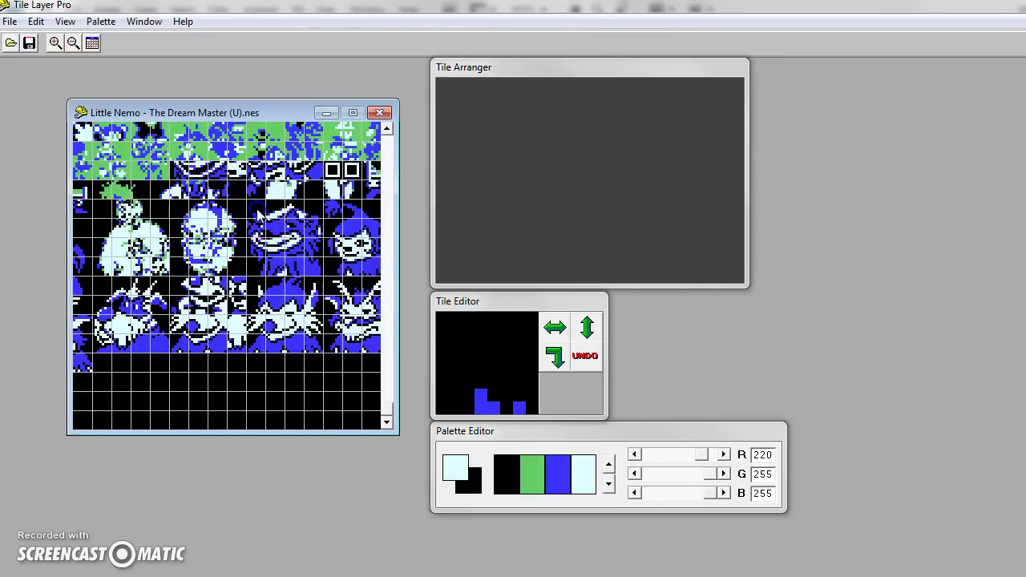
{"action": "mouse_move", "coordinate": [201, 227]}
{"action": "left_mouse_down"}
{"action": "mouse_move", "coordinate": [214, 225]}
{"action": "mouse_move", "coordinate": [209, 232]}
{"action": "left_mouse_up"}
Paint green (99, 207, 99) pixels into several of the avatar face tiles
{"action": "left_click", "coordinate": [532, 473]}
{"action": "left_click", "coordinate": [527, 395]}
{"action": "mouse_move", "coordinate": [528, 394]}
{"action": "left_mouse_down"}
{"action": "mouse_move", "coordinate": [487, 384]}
{"action": "mouse_move", "coordinate": [461, 403]}
{"action": "mouse_move", "coordinate": [453, 382]}
{"action": "mouse_move", "coordinate": [466, 371]}
{"action": "mouse_move", "coordinate": [545, 375]}
{"action": "left_mouse_up"}
{"action": "left_click", "coordinate": [220, 222]}
{"action": "left_click", "coordinate": [200, 242]}
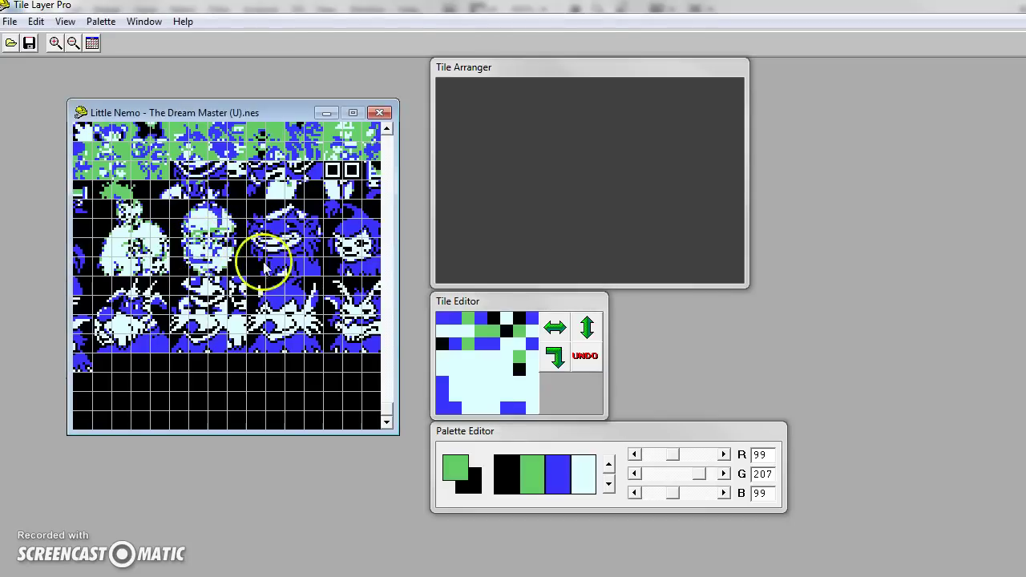
{"action": "mouse_move", "coordinate": [444, 344]}
{"action": "left_mouse_down"}
{"action": "mouse_move", "coordinate": [483, 366]}
{"action": "mouse_move", "coordinate": [527, 361]}
{"action": "left_mouse_up"}
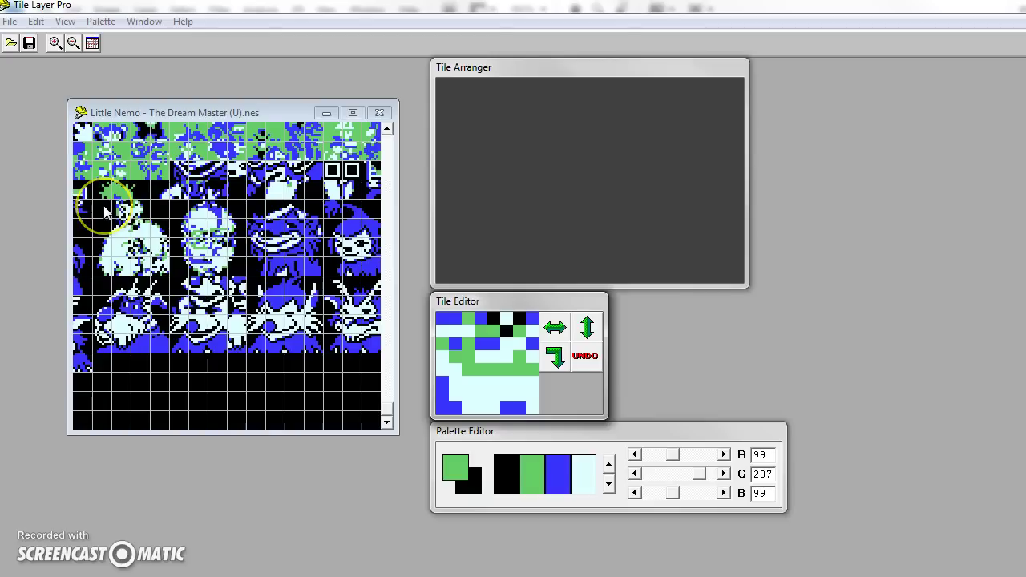
Select the block of face tiles and drop it two tiles right into the portrait slots
{"action": "left_click_drag", "start_coordinate": [105, 211], "coordinate": [234, 268]}
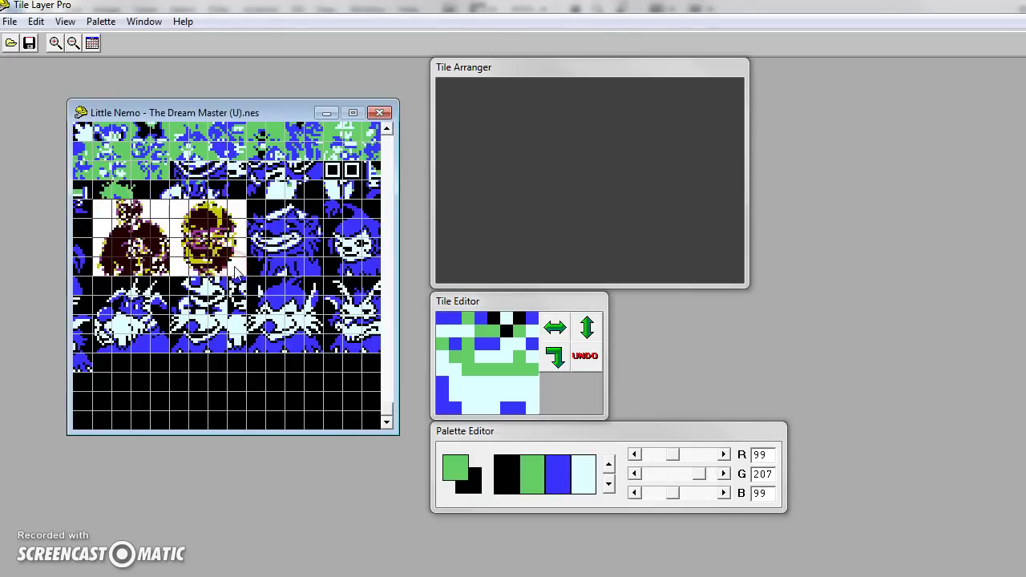
{"action": "left_click_drag", "start_coordinate": [236, 273], "coordinate": [271, 247]}
{"action": "left_click", "coordinate": [260, 303]}
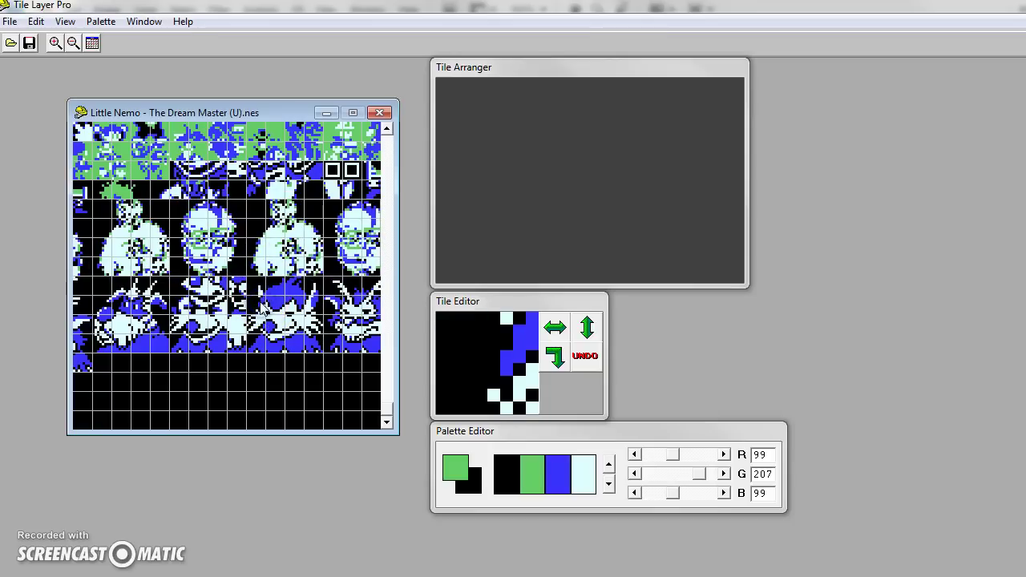
{"action": "mouse_move", "coordinate": [263, 309]}
{"action": "left_mouse_down"}
{"action": "mouse_move", "coordinate": [224, 246]}
{"action": "mouse_move", "coordinate": [259, 224]}
{"action": "left_mouse_up"}
Save the edited ROM as Little Nemotest.nes and switch to the FCEUX emulator
{"action": "left_click", "coordinate": [35, 21]}
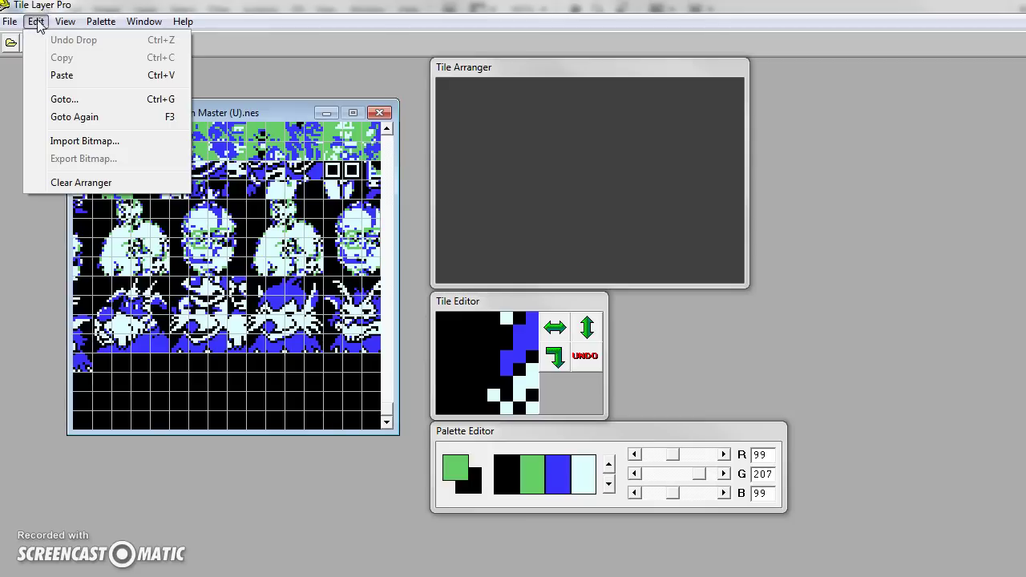
{"action": "left_click", "coordinate": [35, 21]}
{"action": "left_click", "coordinate": [144, 22]}
{"action": "left_click", "coordinate": [115, 112]}
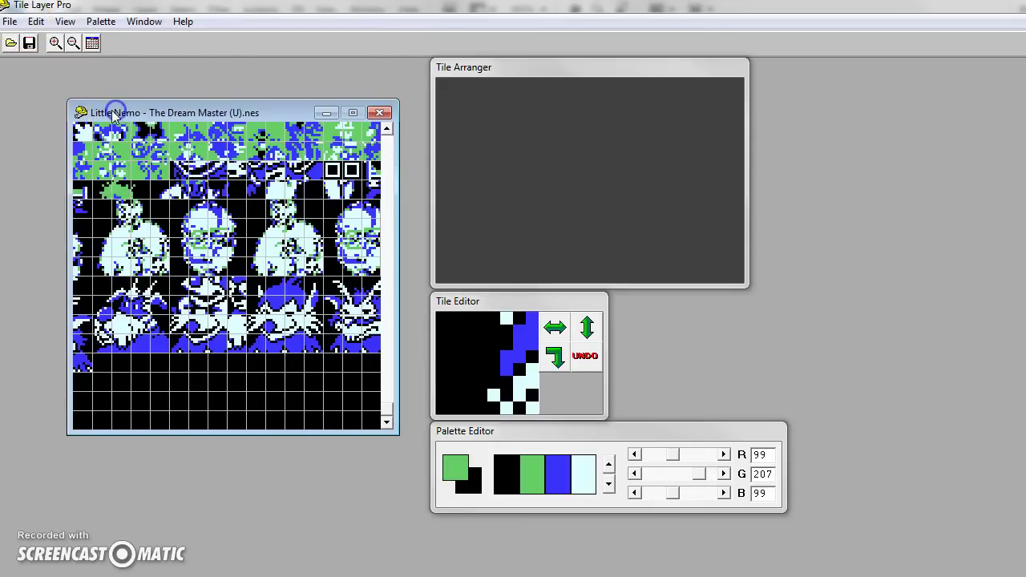
{"action": "left_click", "coordinate": [8, 23]}
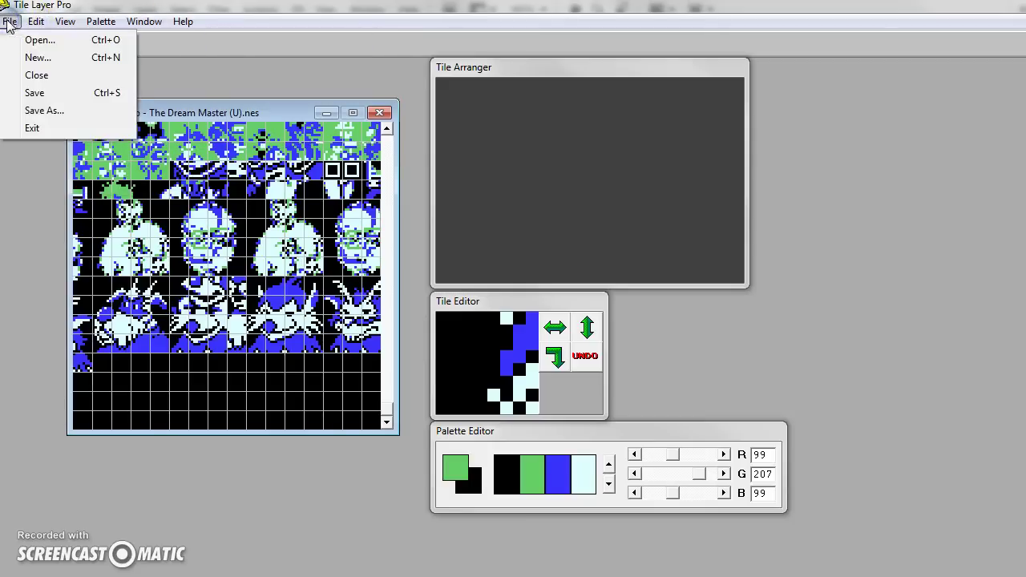
{"action": "left_click", "coordinate": [45, 111]}
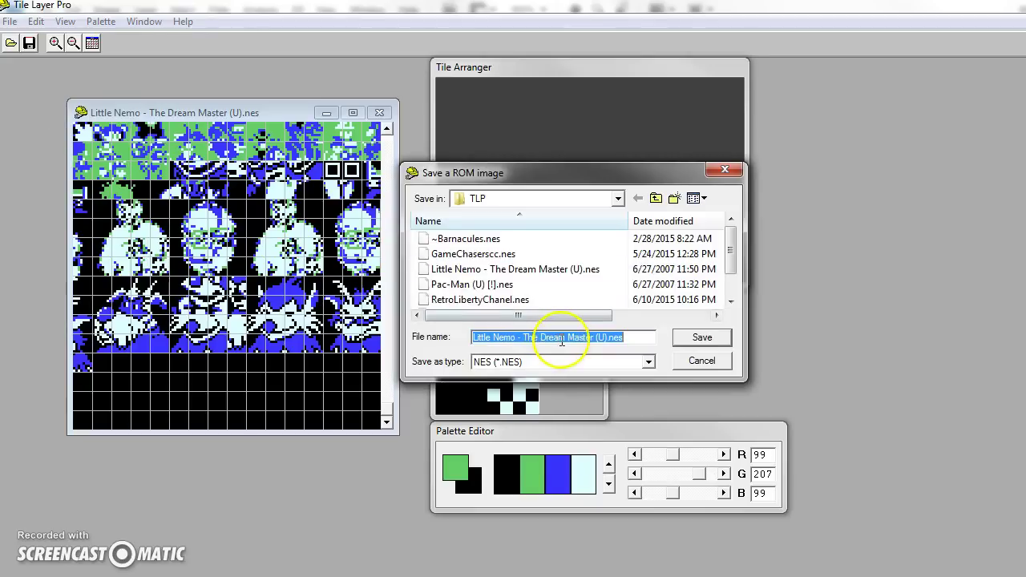
{"action": "left_click", "coordinate": [527, 337]}
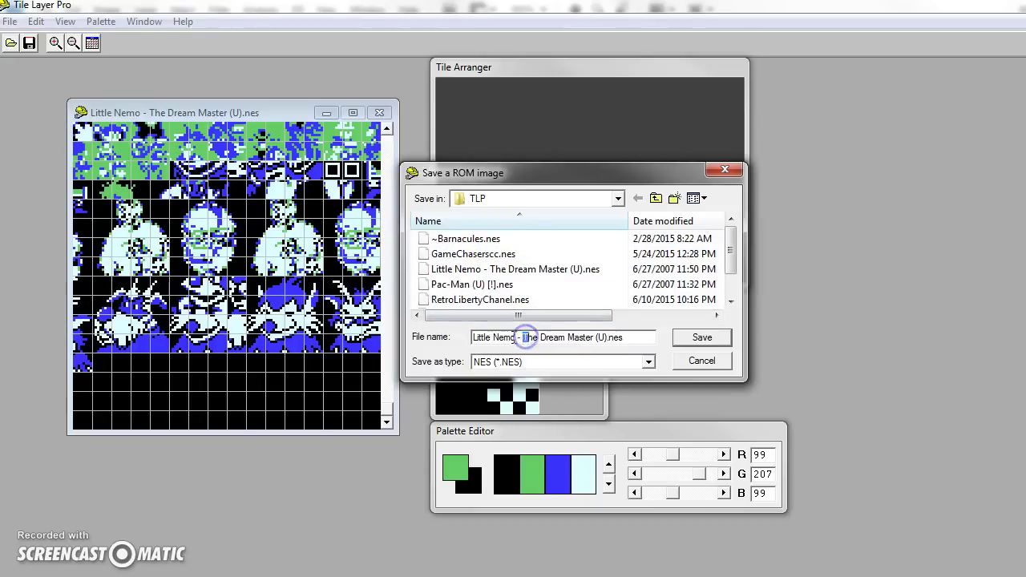
{"action": "left_click_drag", "start_coordinate": [514, 338], "coordinate": [650, 341]}
{"action": "type", "text": "otest"}
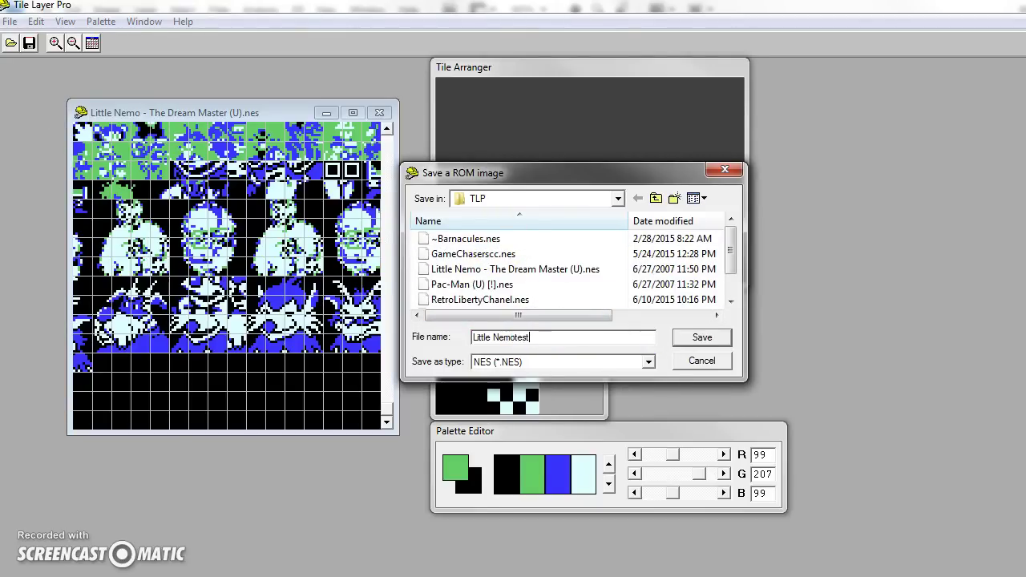
{"action": "left_click", "coordinate": [702, 339]}
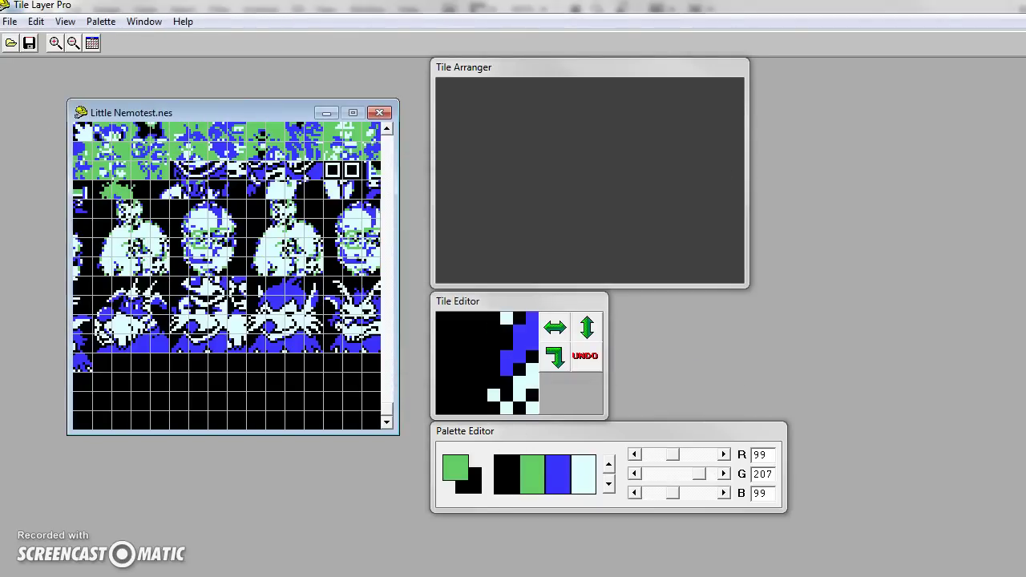
{"action": "key", "text": "alt+Tab"}
Load Little Nemotest.nes in FCEUX, play to the first dialogue showing the new faces, then exit
{"action": "left_click", "coordinate": [168, 36]}
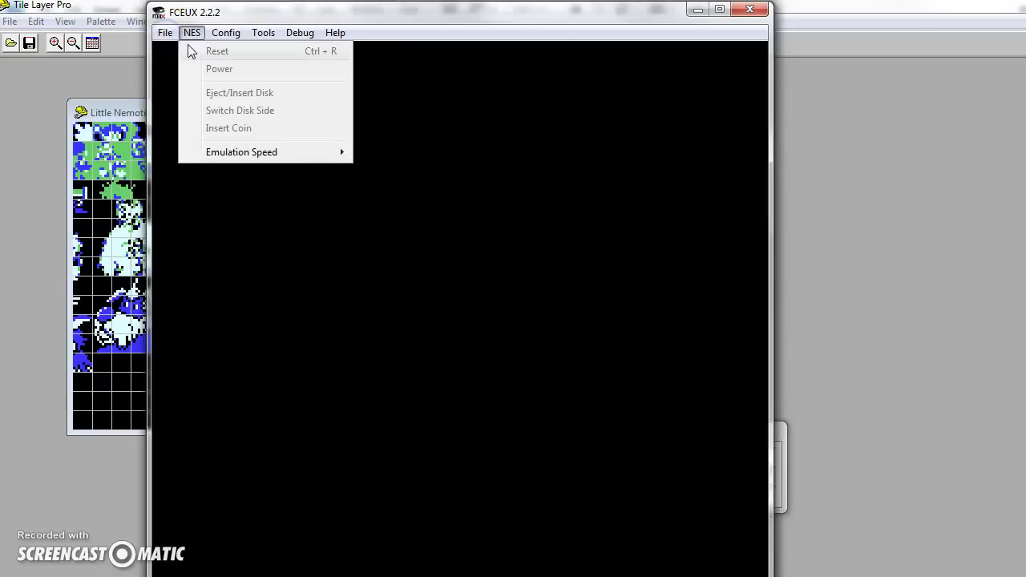
{"action": "left_click", "coordinate": [207, 52]}
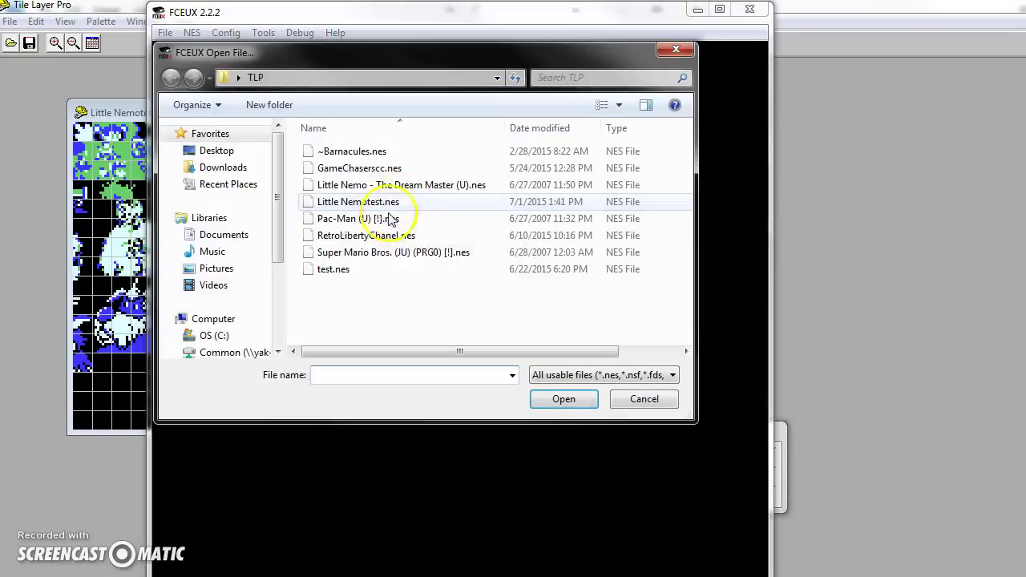
{"action": "left_click", "coordinate": [376, 202]}
{"action": "left_click", "coordinate": [561, 399]}
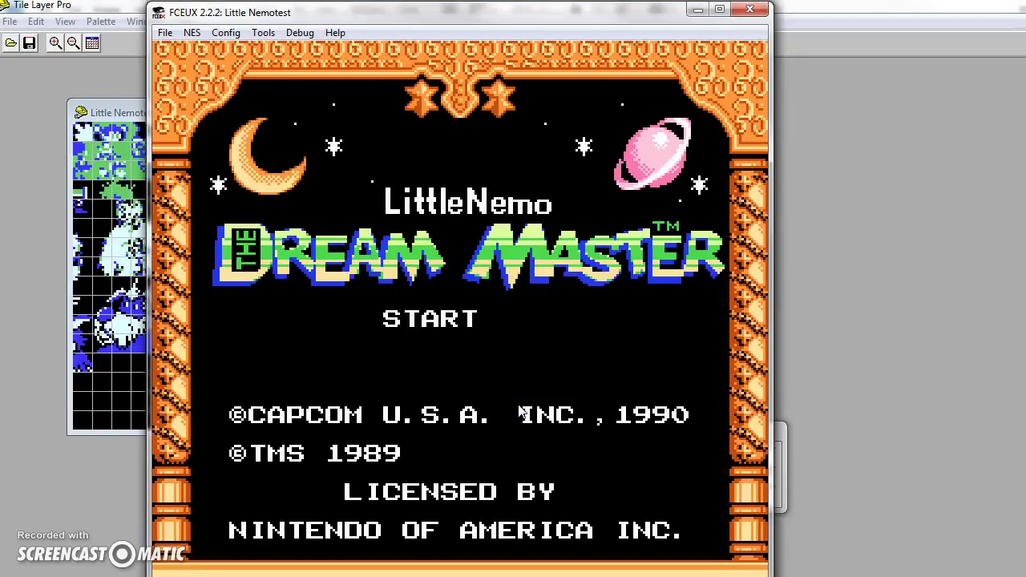
{"action": "key", "text": "Return"}
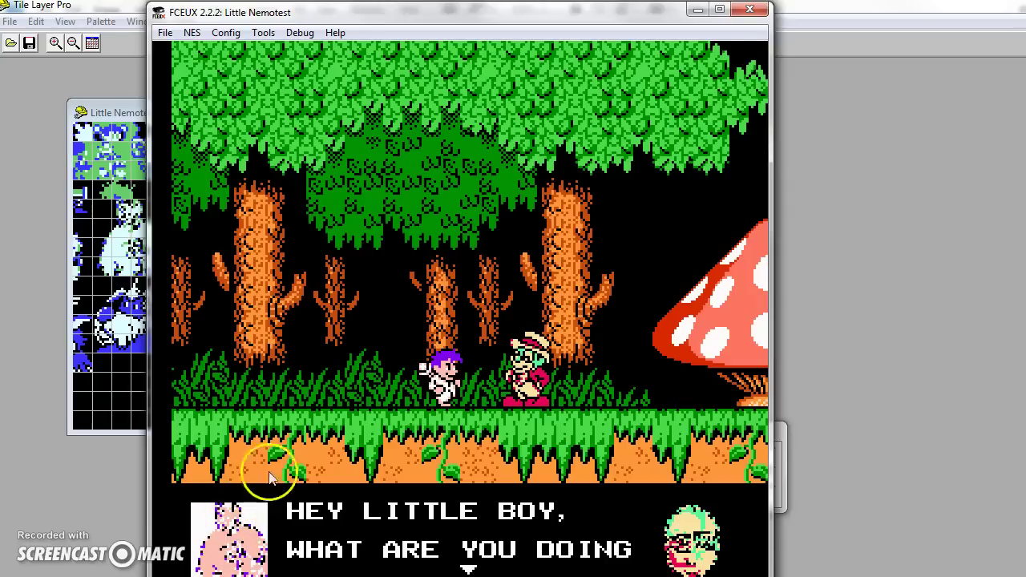
{"action": "left_click", "coordinate": [752, 10]}
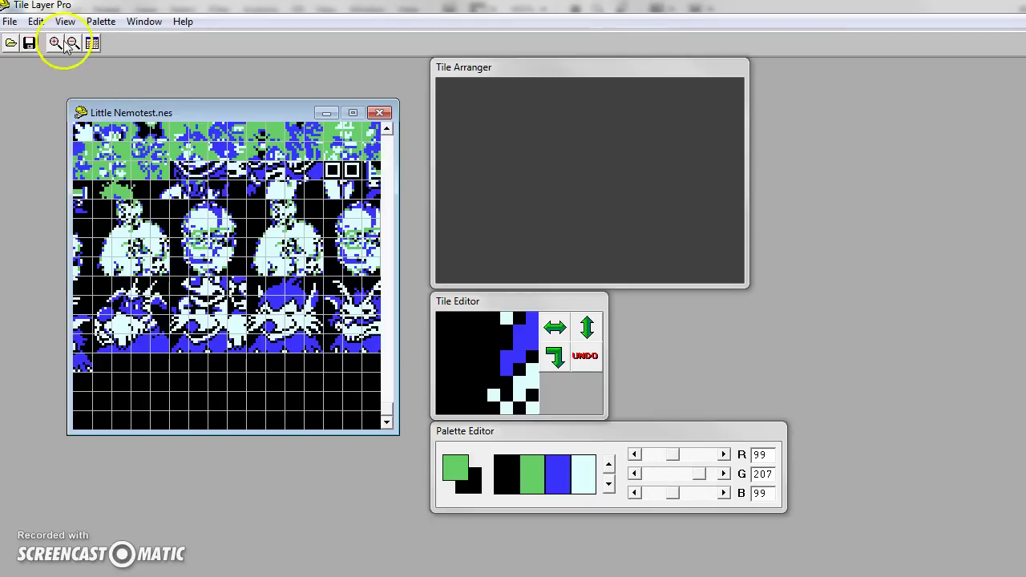
Open the Super Mario Bros. (JU) (PRG0) [!].nes ROM alongside Little Nemotest
{"action": "left_click", "coordinate": [10, 22]}
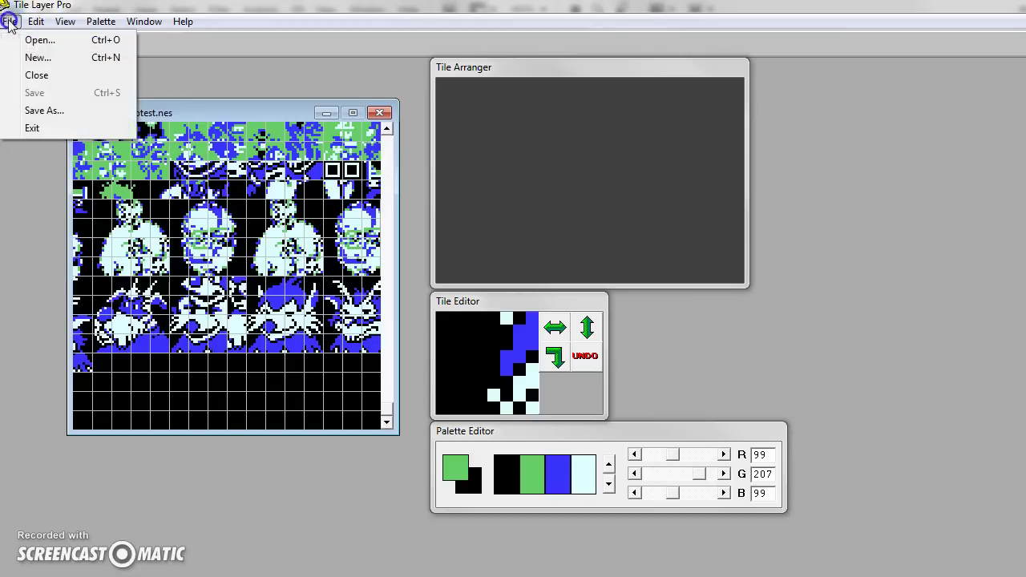
{"action": "left_click", "coordinate": [36, 42]}
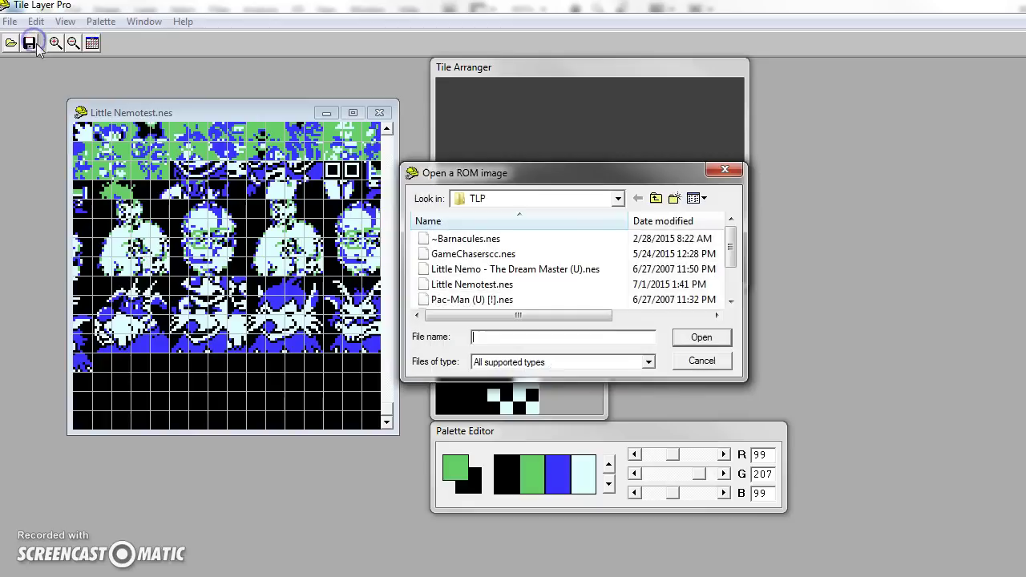
{"action": "left_click_drag", "start_coordinate": [730, 252], "coordinate": [732, 272]}
{"action": "left_click", "coordinate": [491, 284]}
{"action": "left_click", "coordinate": [700, 337]}
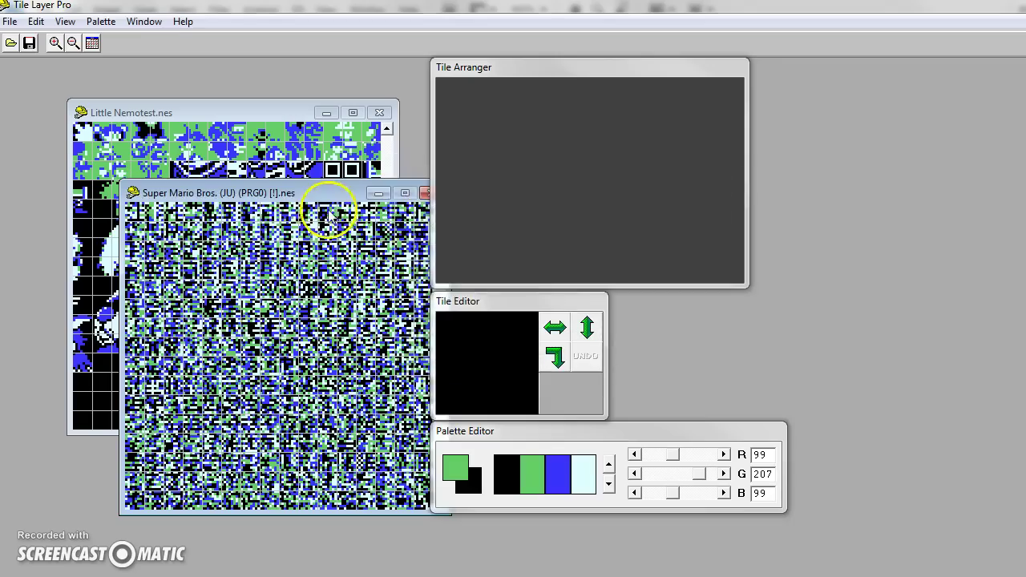
Move the Super Mario tile window to the right and scroll to its sprite and letter tiles
{"action": "left_click_drag", "start_coordinate": [301, 181], "coordinate": [847, 138]}
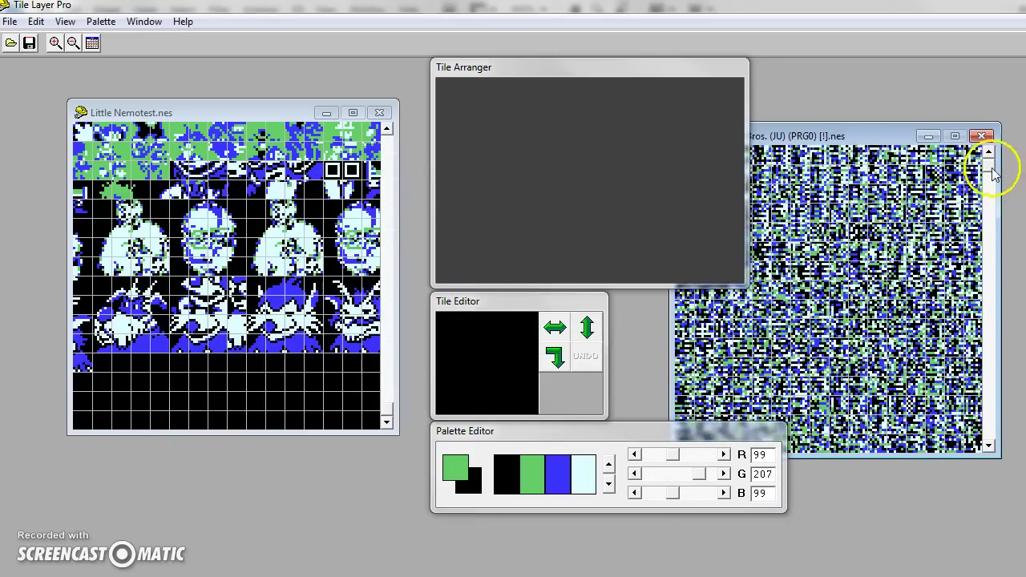
{"action": "left_click_drag", "start_coordinate": [989, 165], "coordinate": [994, 401]}
{"action": "left_click_drag", "start_coordinate": [820, 128], "coordinate": [846, 120]}
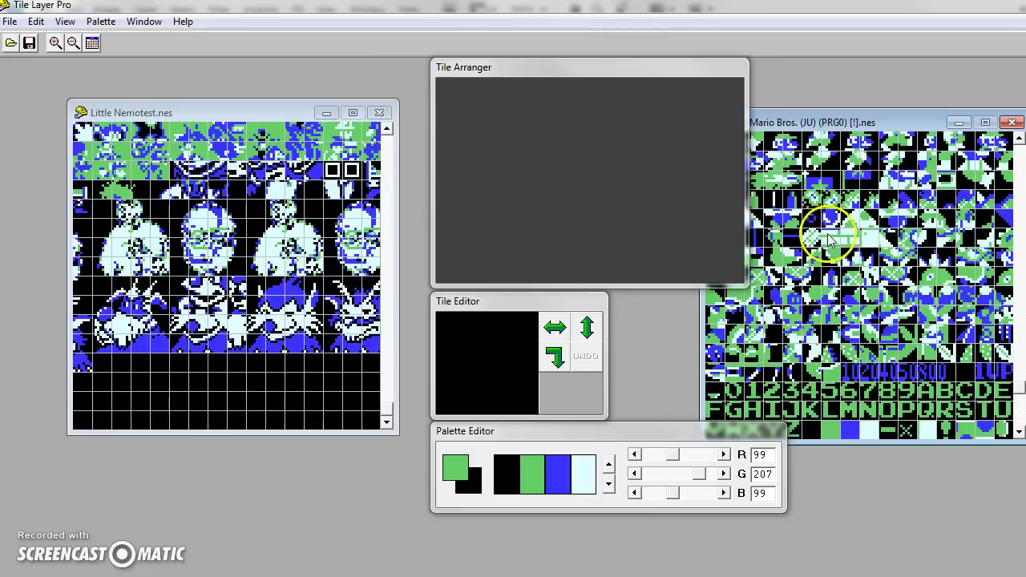
{"action": "left_click", "coordinate": [275, 211]}
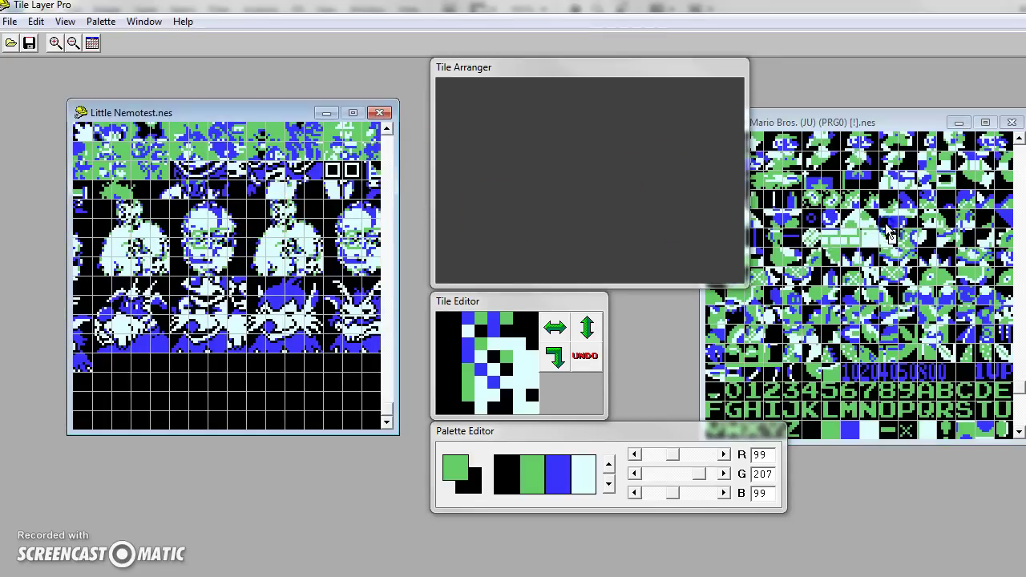
{"action": "left_click", "coordinate": [308, 210]}
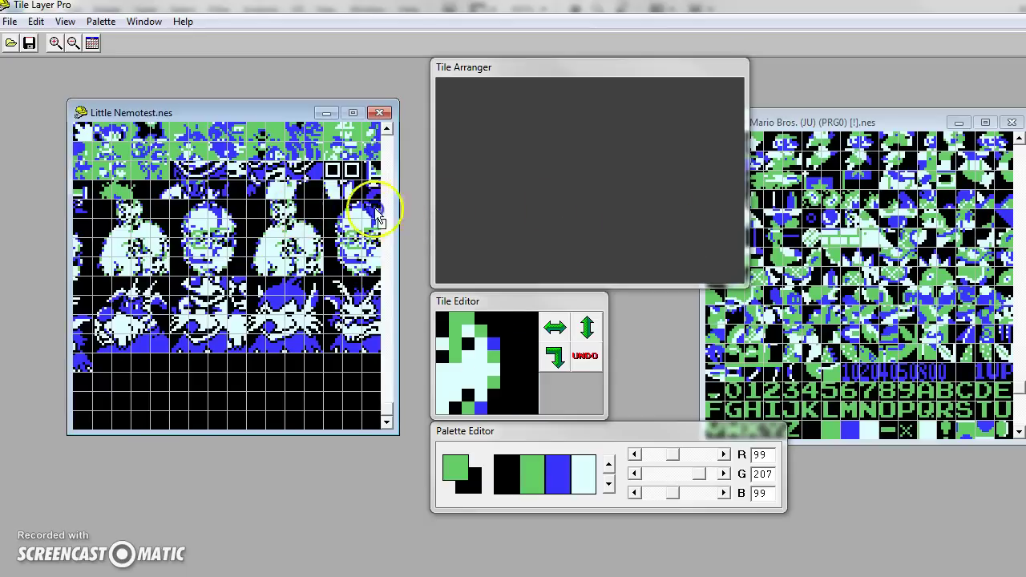
{"action": "mouse_move", "coordinate": [184, 222]}
{"action": "left_mouse_down"}
{"action": "mouse_move", "coordinate": [264, 222]}
{"action": "mouse_move", "coordinate": [212, 196]}
{"action": "mouse_move", "coordinate": [893, 161]}
{"action": "left_mouse_up"}
{"action": "left_click", "coordinate": [836, 122]}
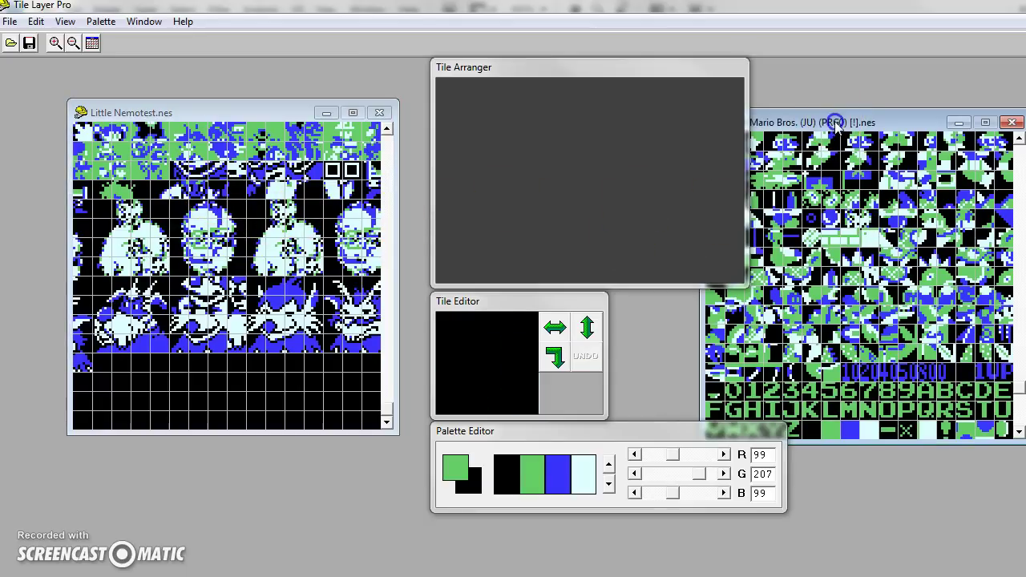
{"action": "left_click_drag", "start_coordinate": [814, 122], "coordinate": [834, 95]}
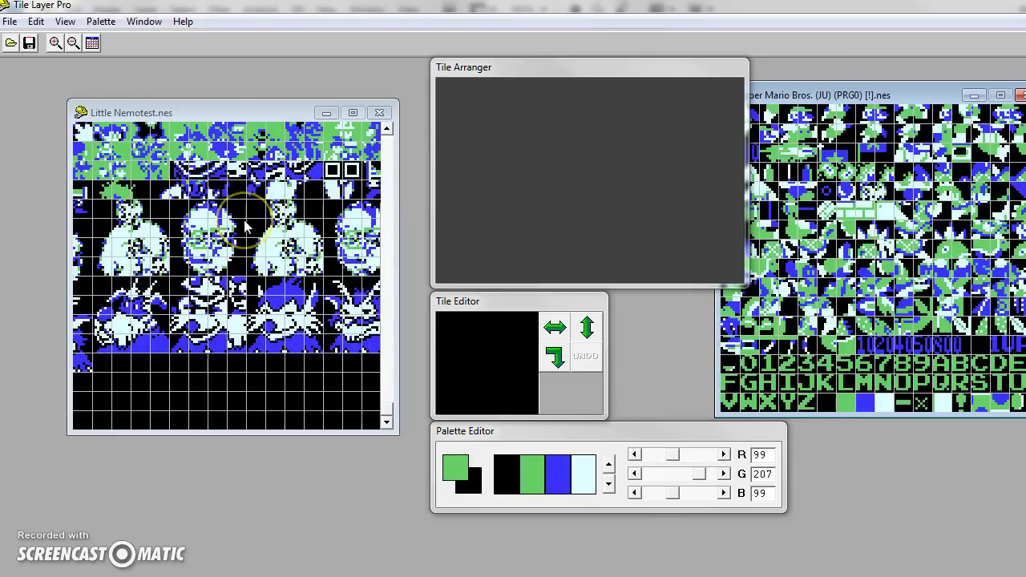
{"action": "left_click", "coordinate": [277, 225]}
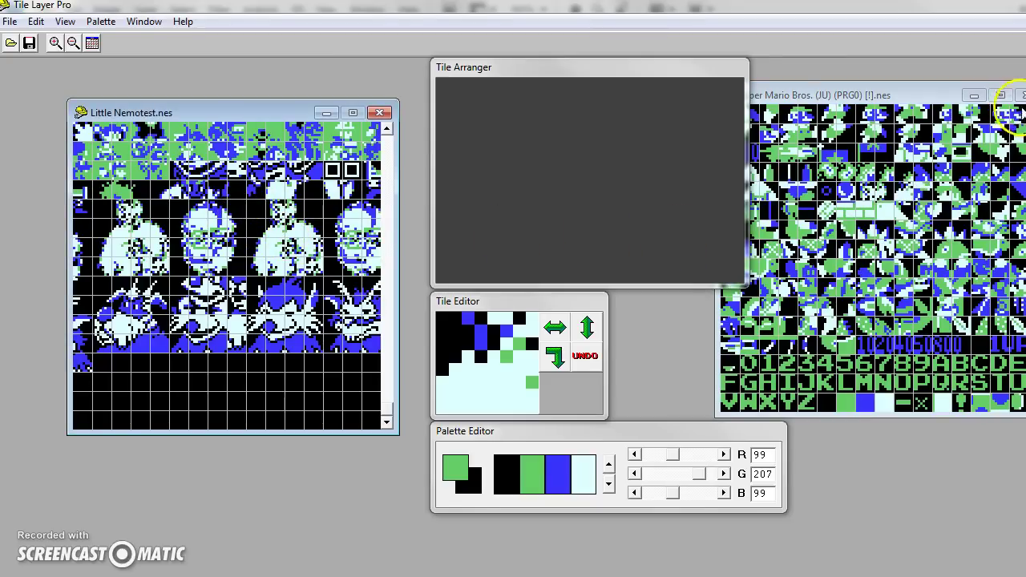
Close the Super Mario Bros. ROM window without saving its changes
{"action": "left_click", "coordinate": [1021, 95]}
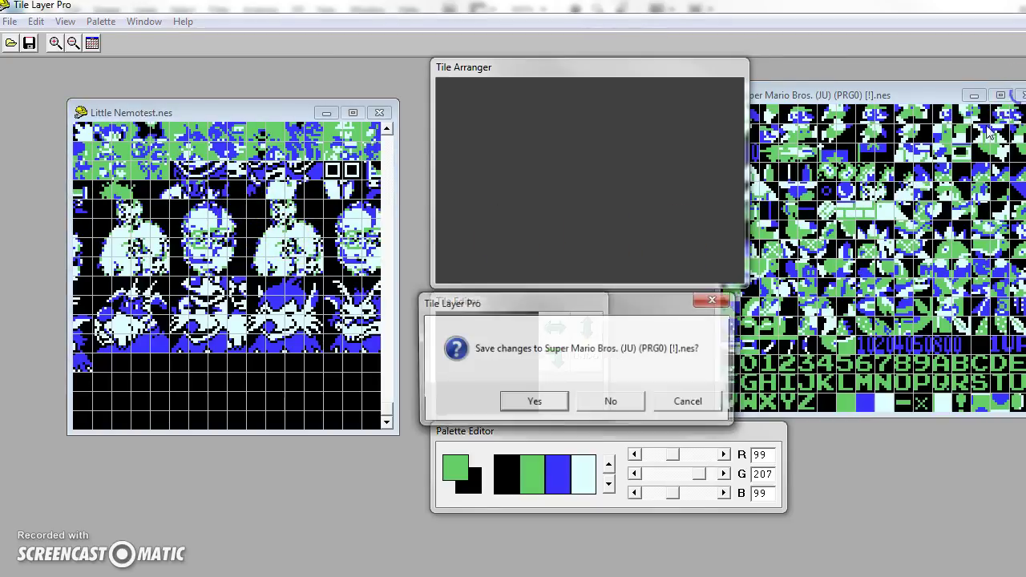
{"action": "left_click", "coordinate": [610, 401]}
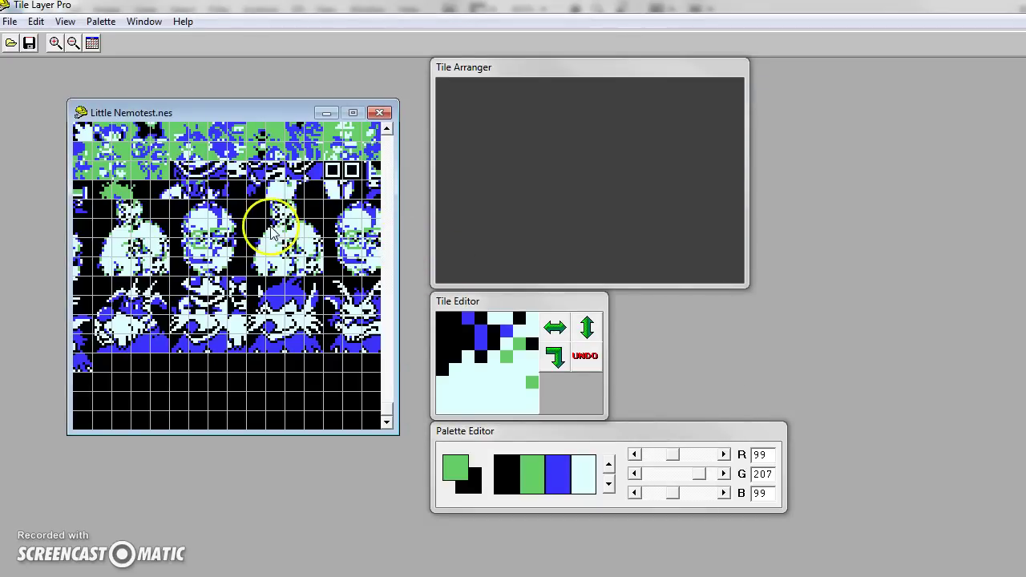